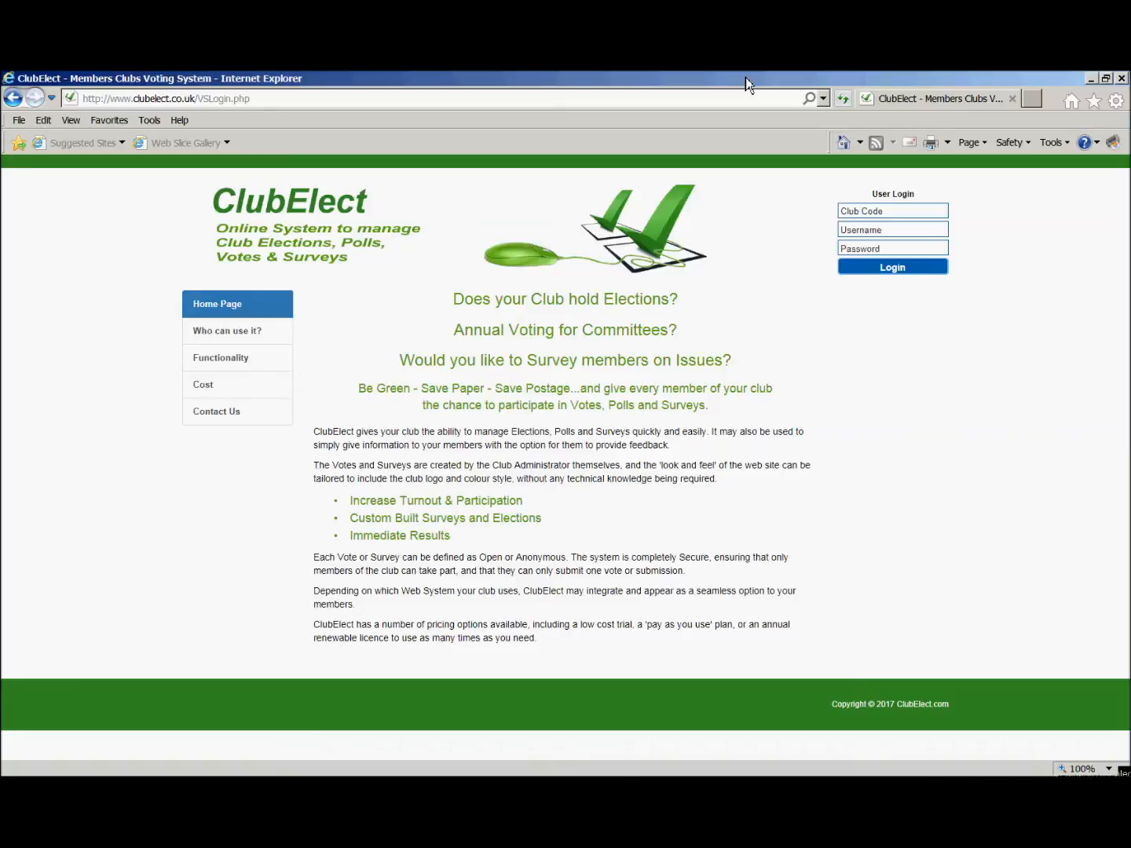
Log in with club code Demo01, username Admin and the account password.
click(871, 210)
text(De)
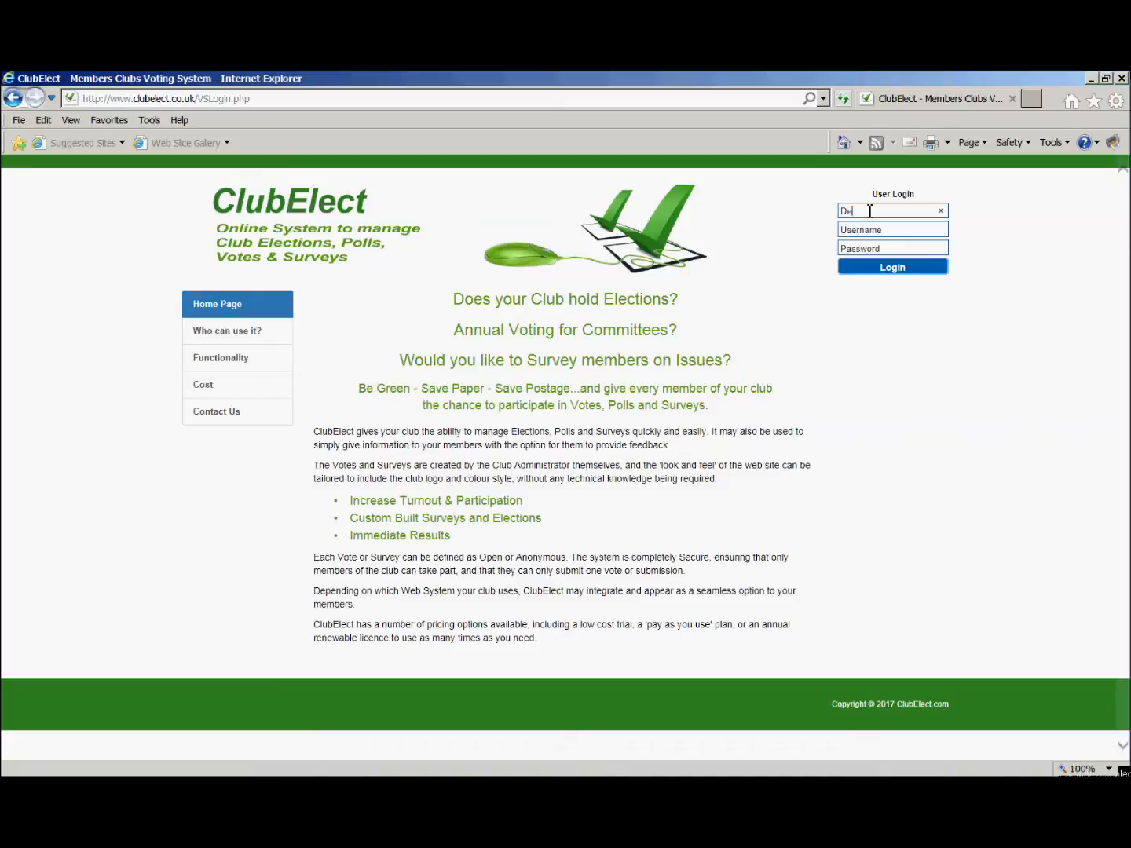
text(mo01)
key(Tab)
text(Admin)
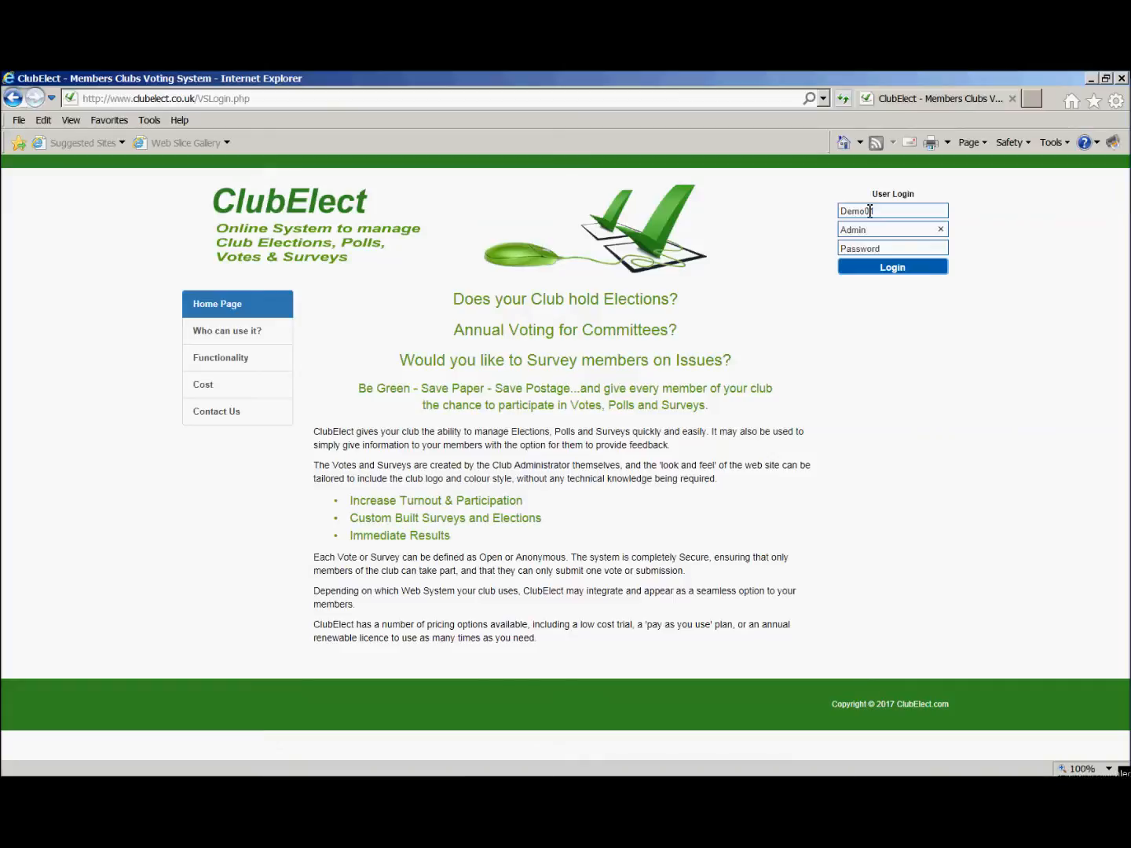
key(Tab)
text(*********)
key(Return)
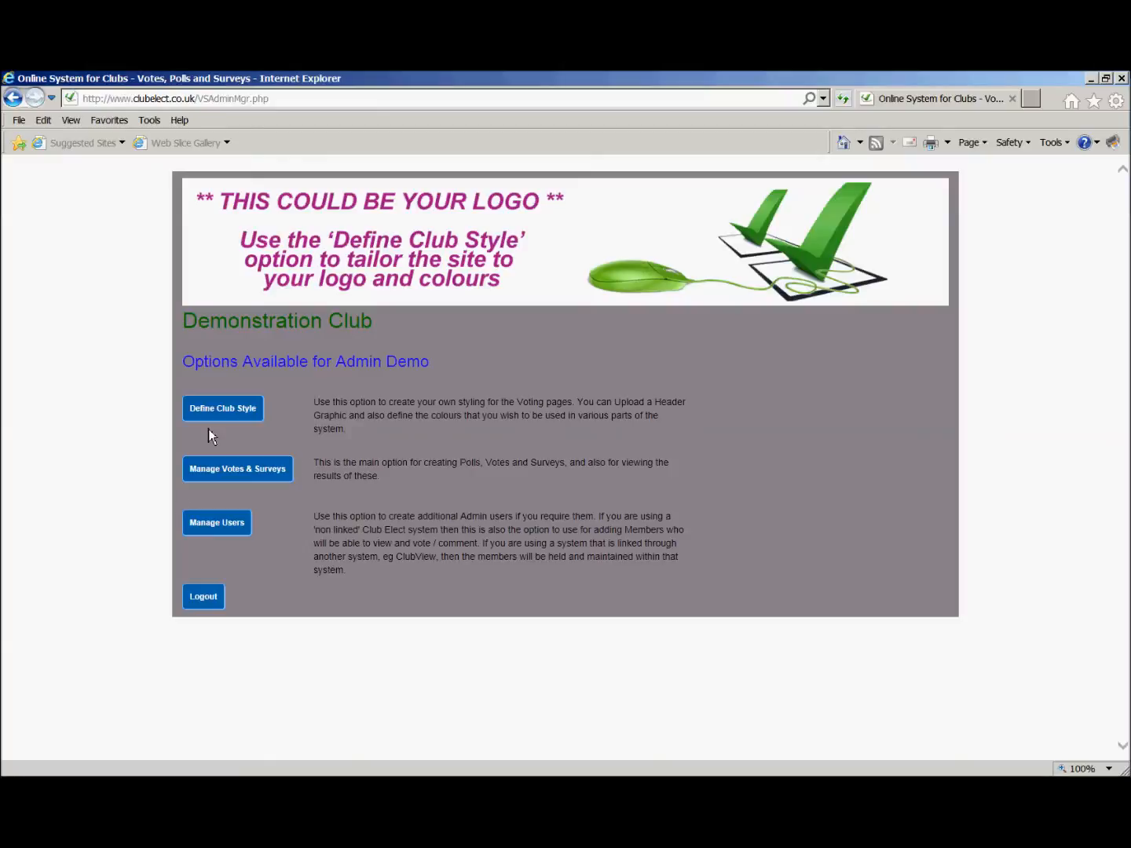
In the club style settings, set the body colour to BAB0B4 and the H1 style colour to 6E0F4E.
click(225, 409)
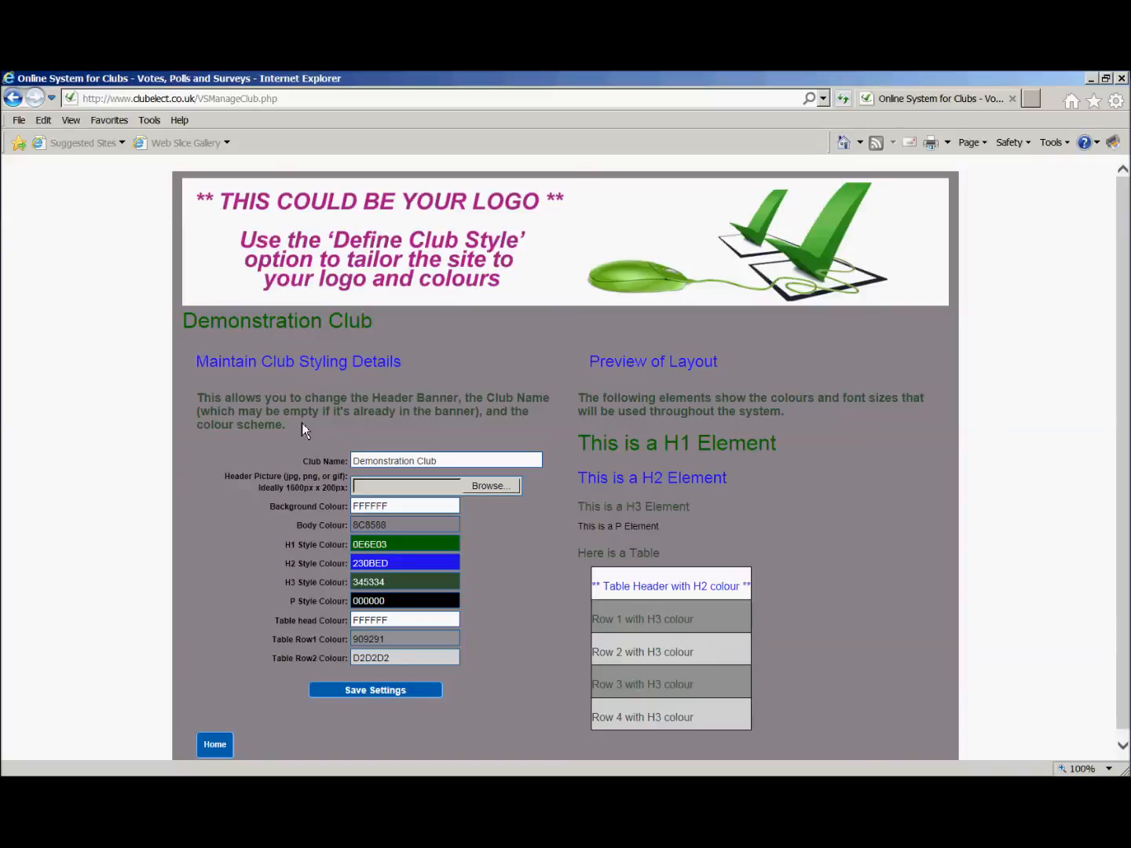
click(450, 530)
drag(498, 469, 497, 459)
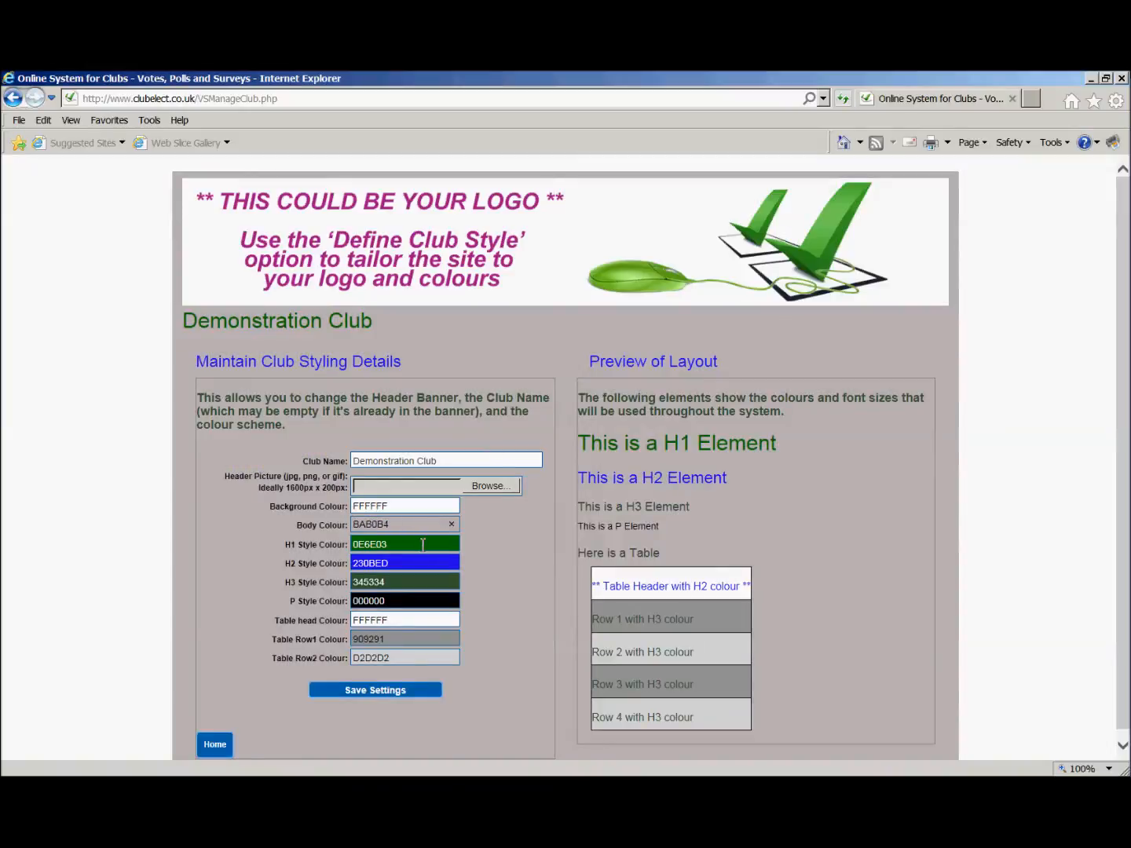
click(422, 545)
drag(453, 477, 468, 468)
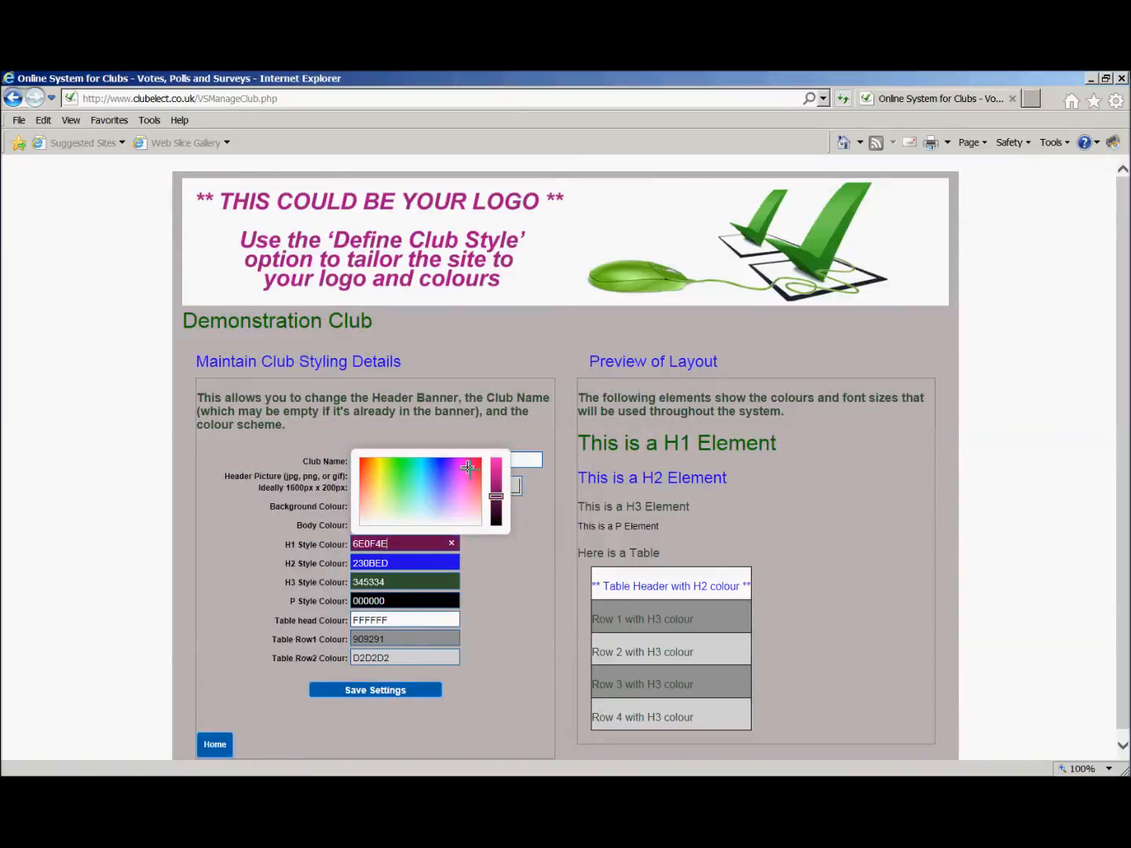
Choose DemoClubGraphic.gif as the header picture, save the style settings and reload the admin home page.
click(519, 486)
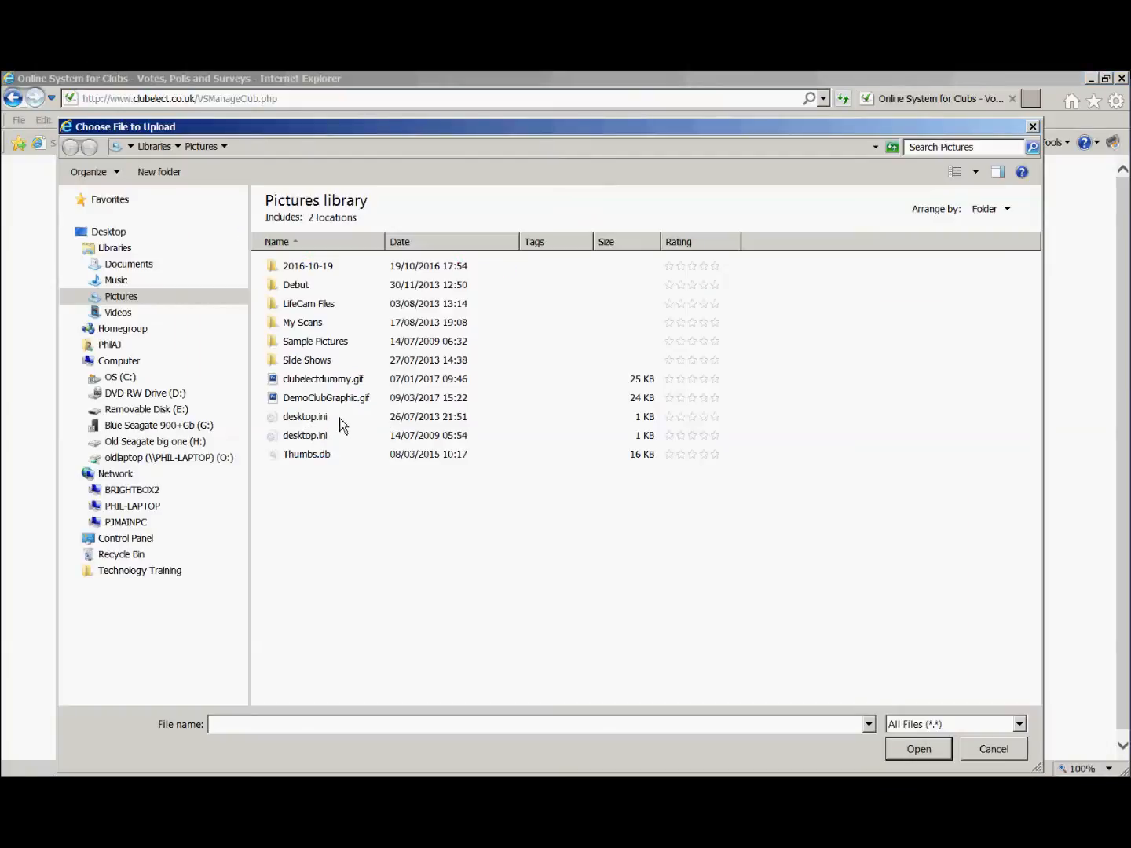
double_click(336, 398)
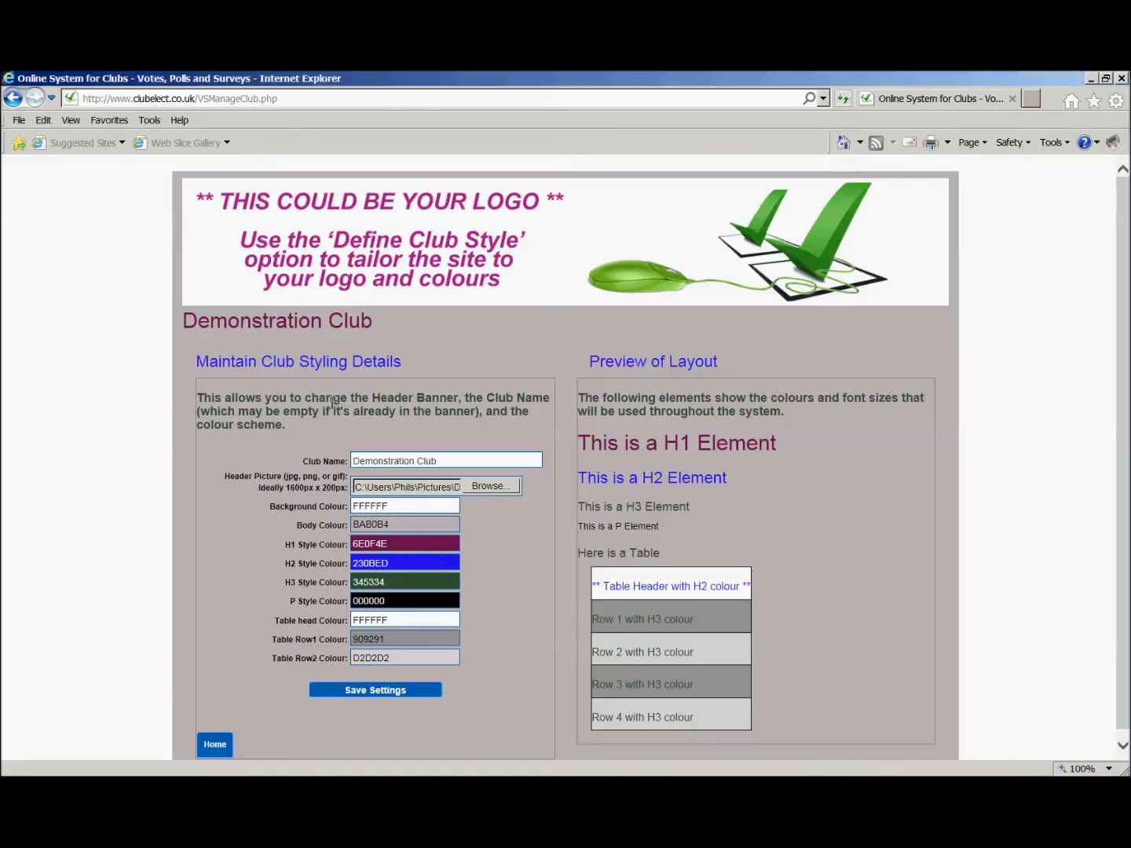
click(365, 696)
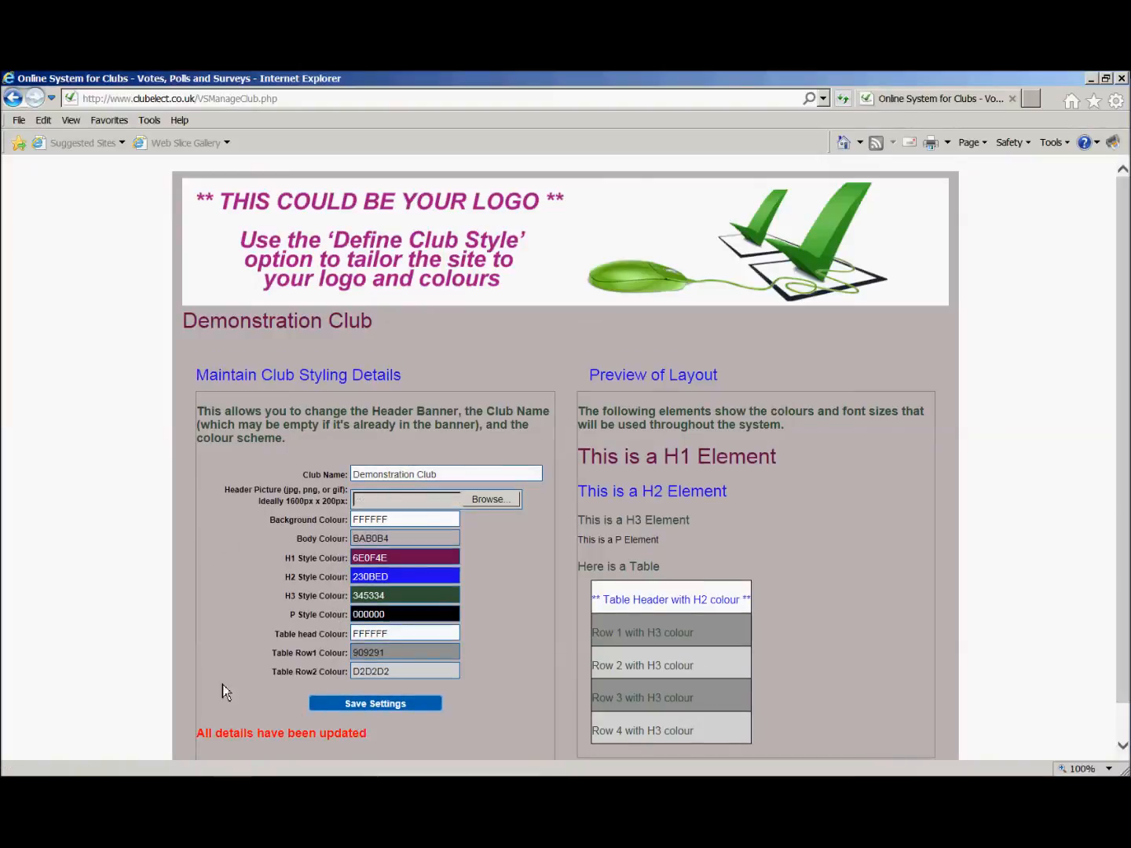
scroll(202, 669, down, 1)
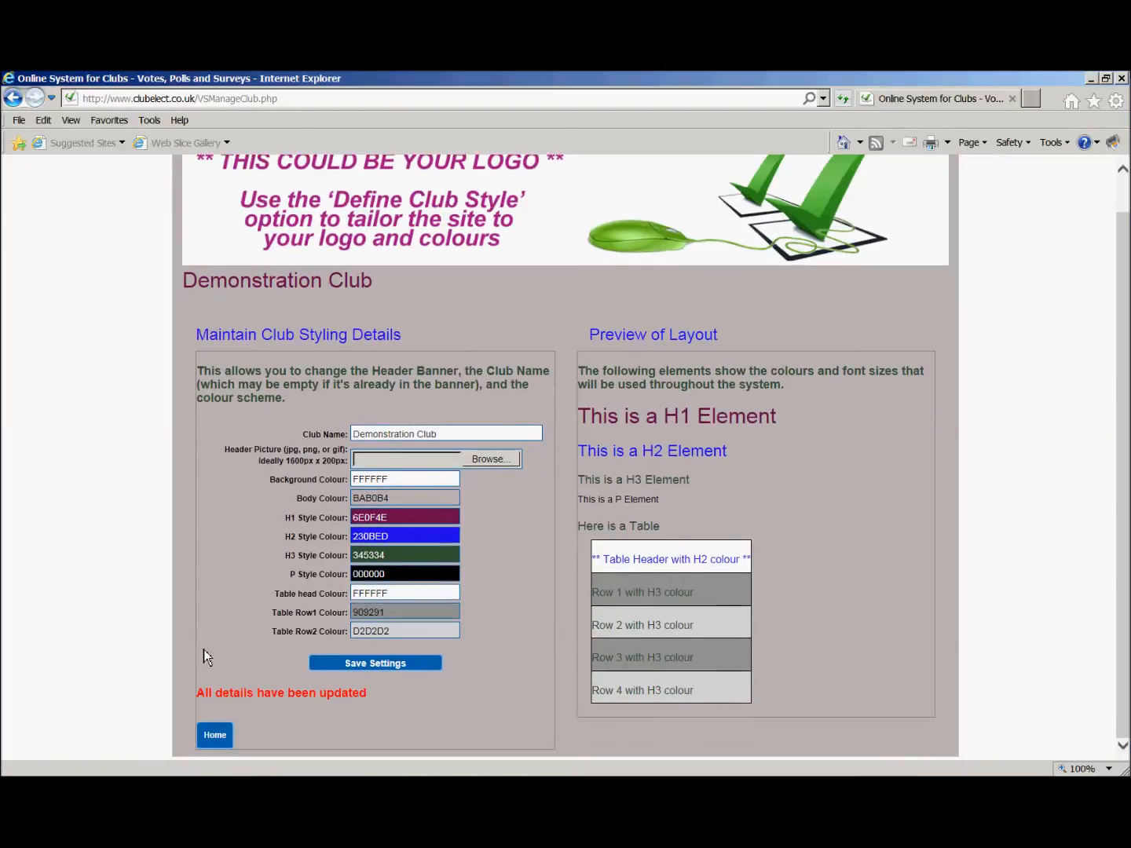
click(217, 743)
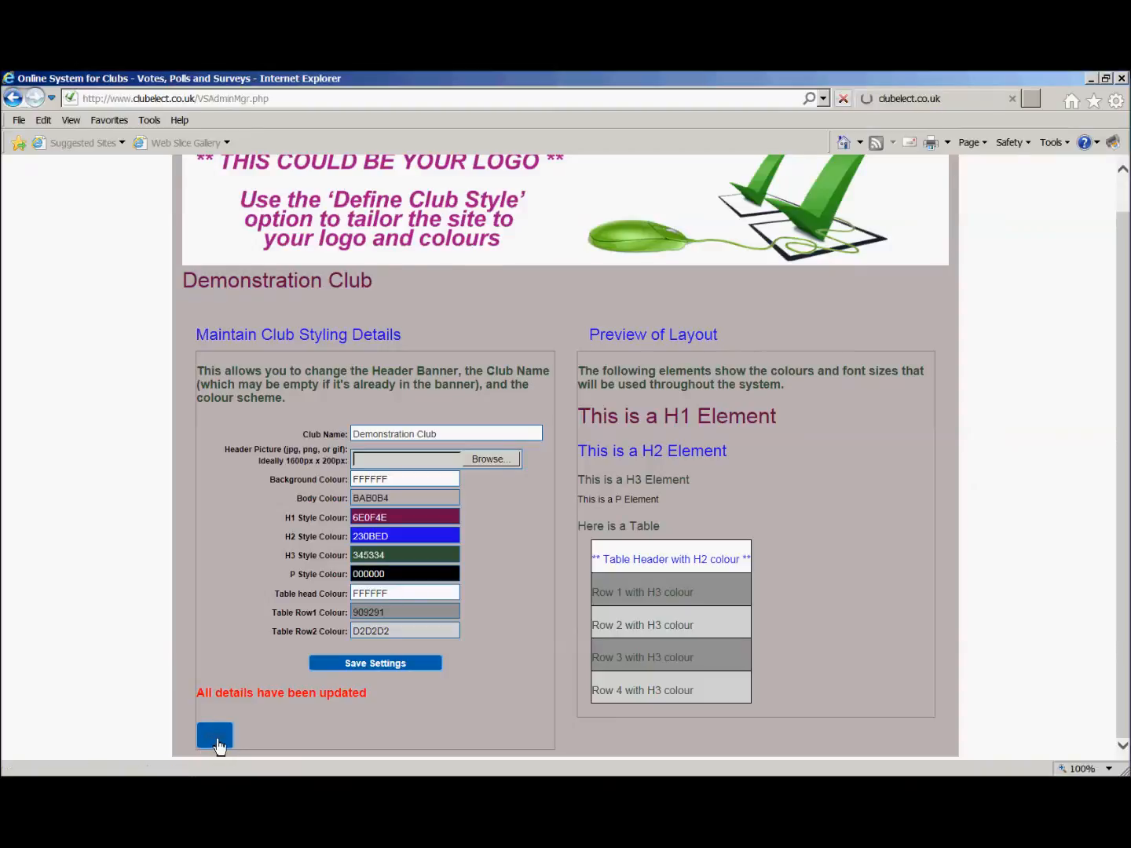
click(845, 103)
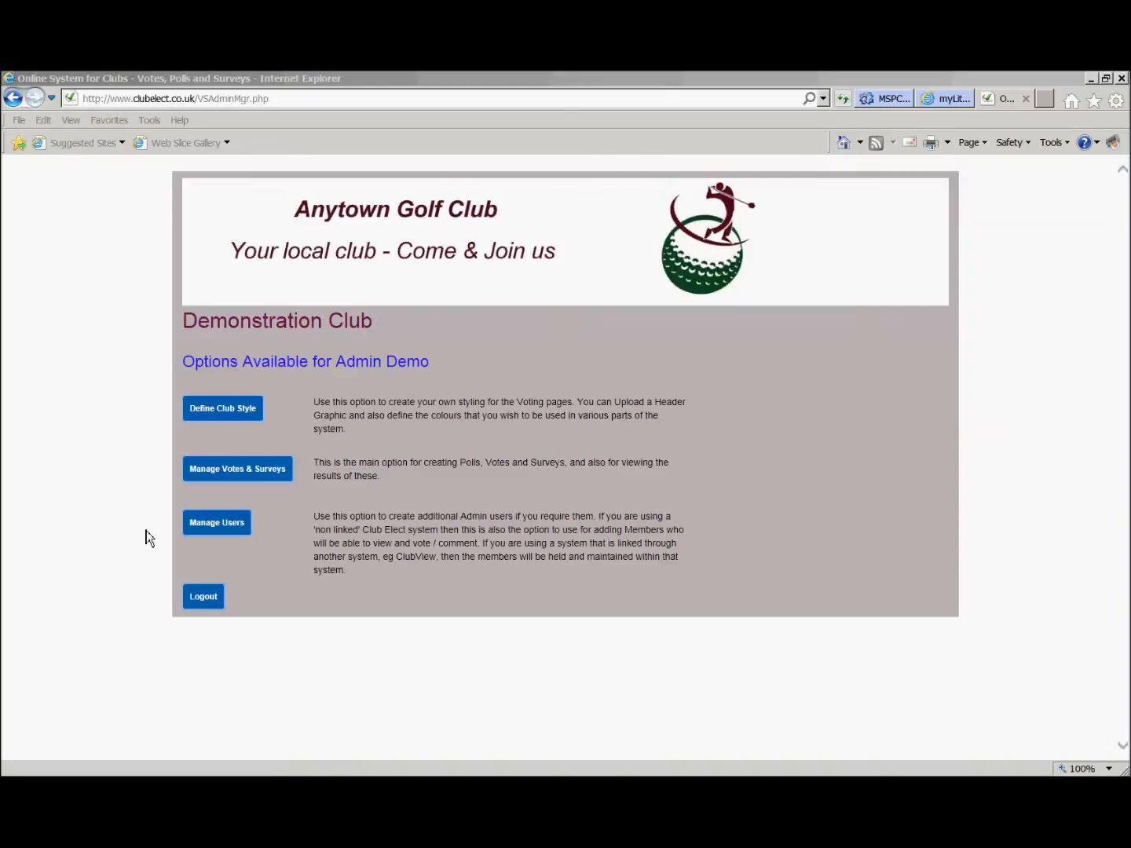
Start a new user record and enter the member's first name and last name.
click(210, 527)
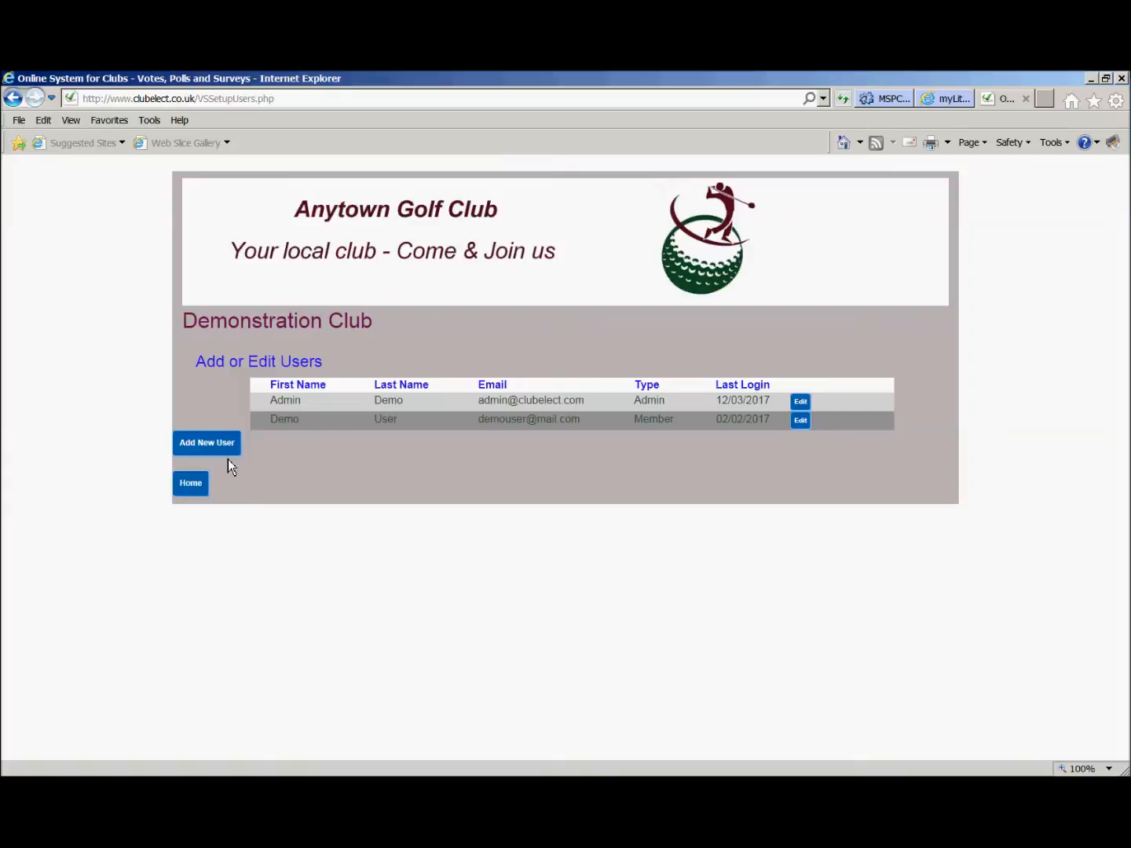
click(227, 453)
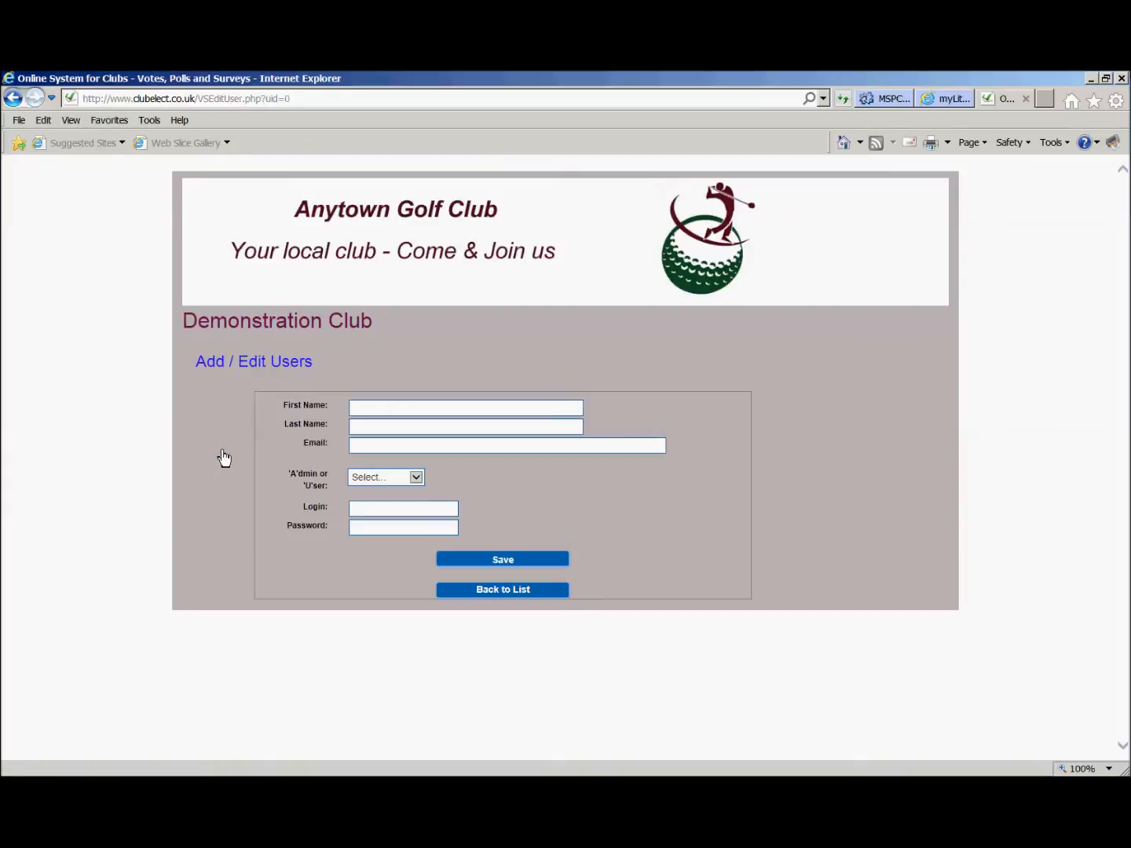
click(401, 406)
key(Tab)
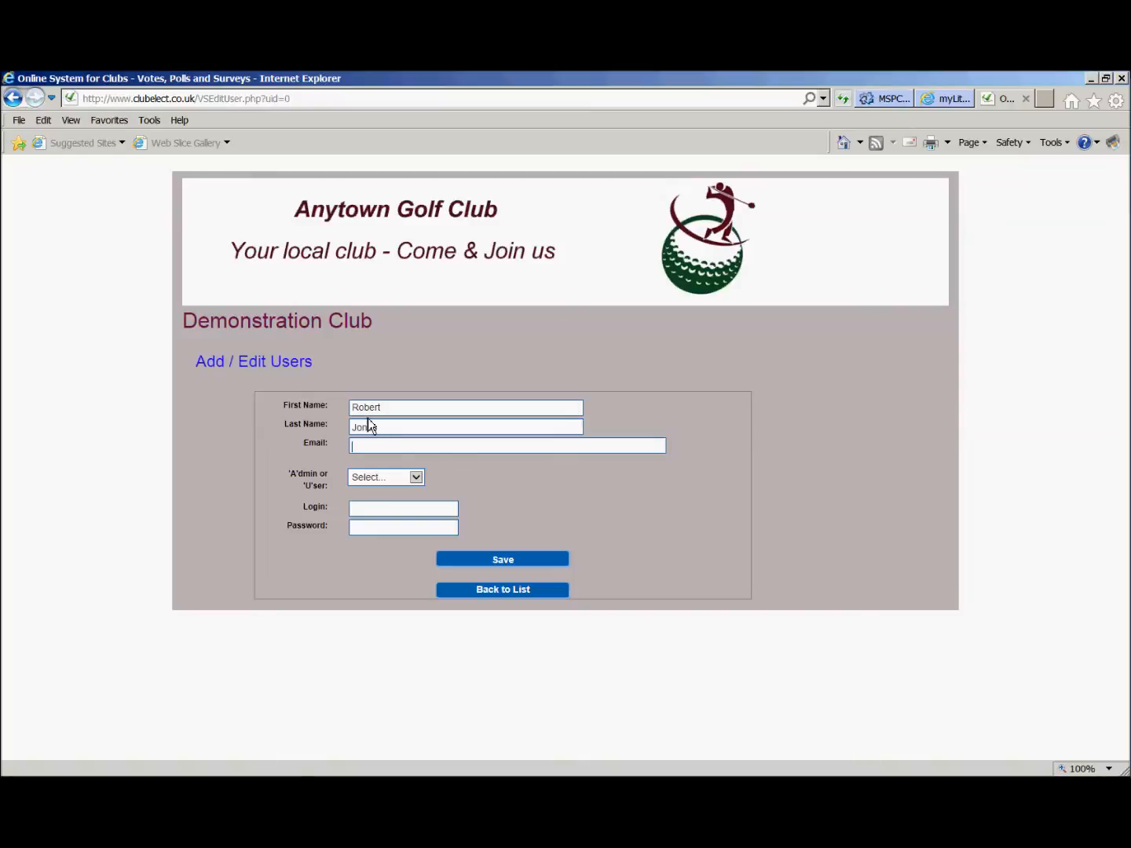
Enter the new member's e-mail address and set the user type to Member User.
key(Tab)
key(Down)
key(Down)
key(alt+Down)
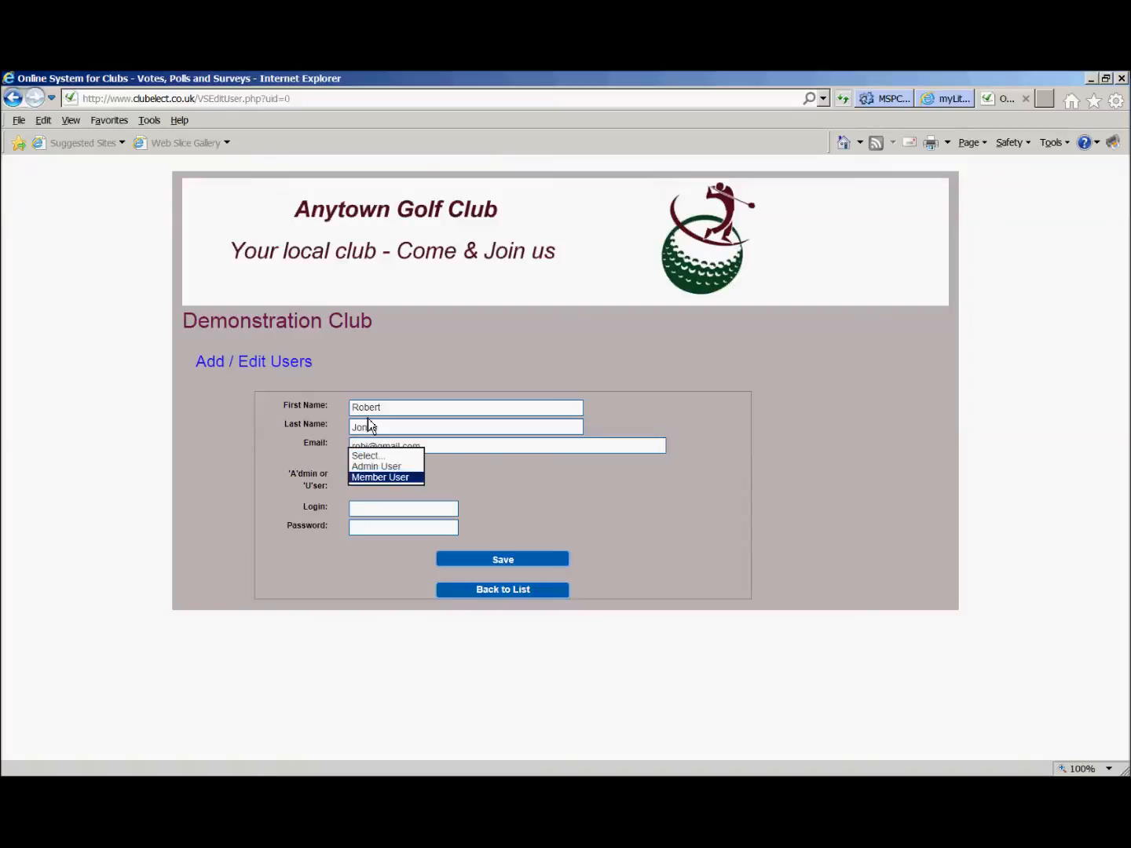
key(Return)
key(Tab)
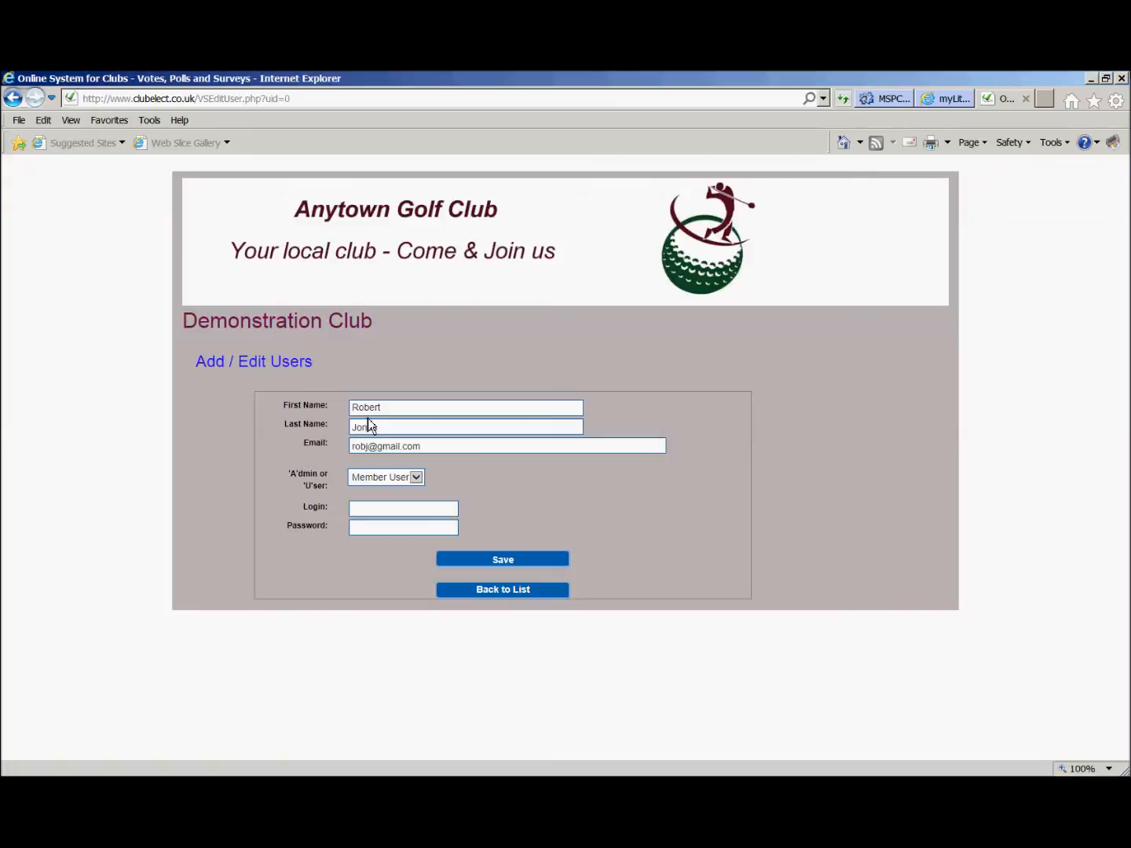
Enter the new member's login name and password, save the record and return to the user list.
key(Tab)
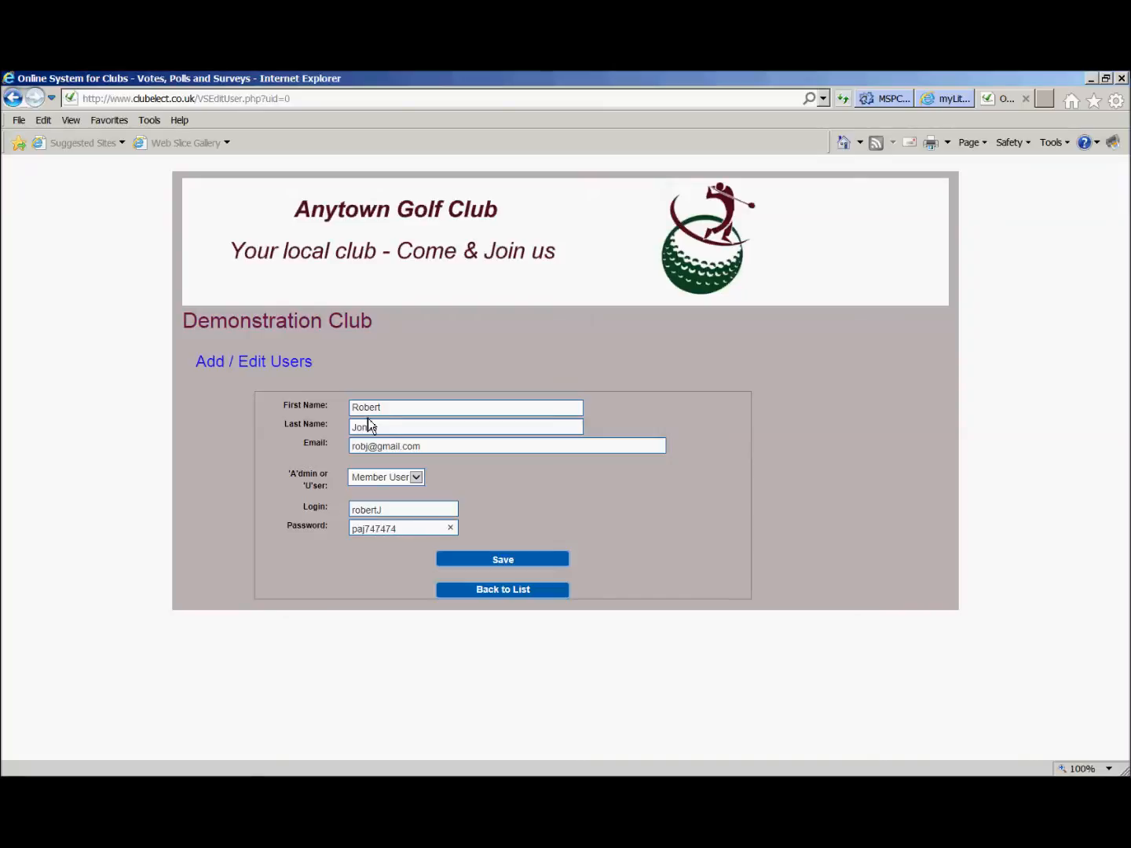
click(498, 561)
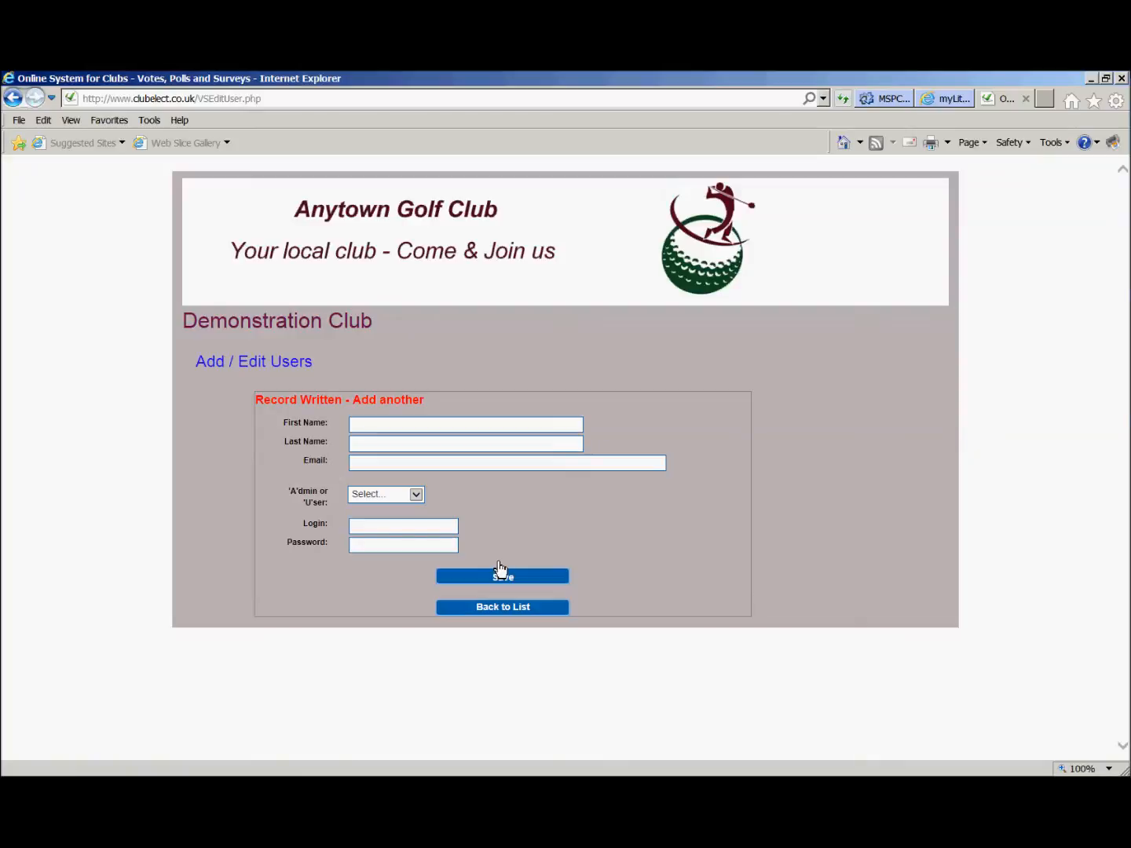
click(512, 612)
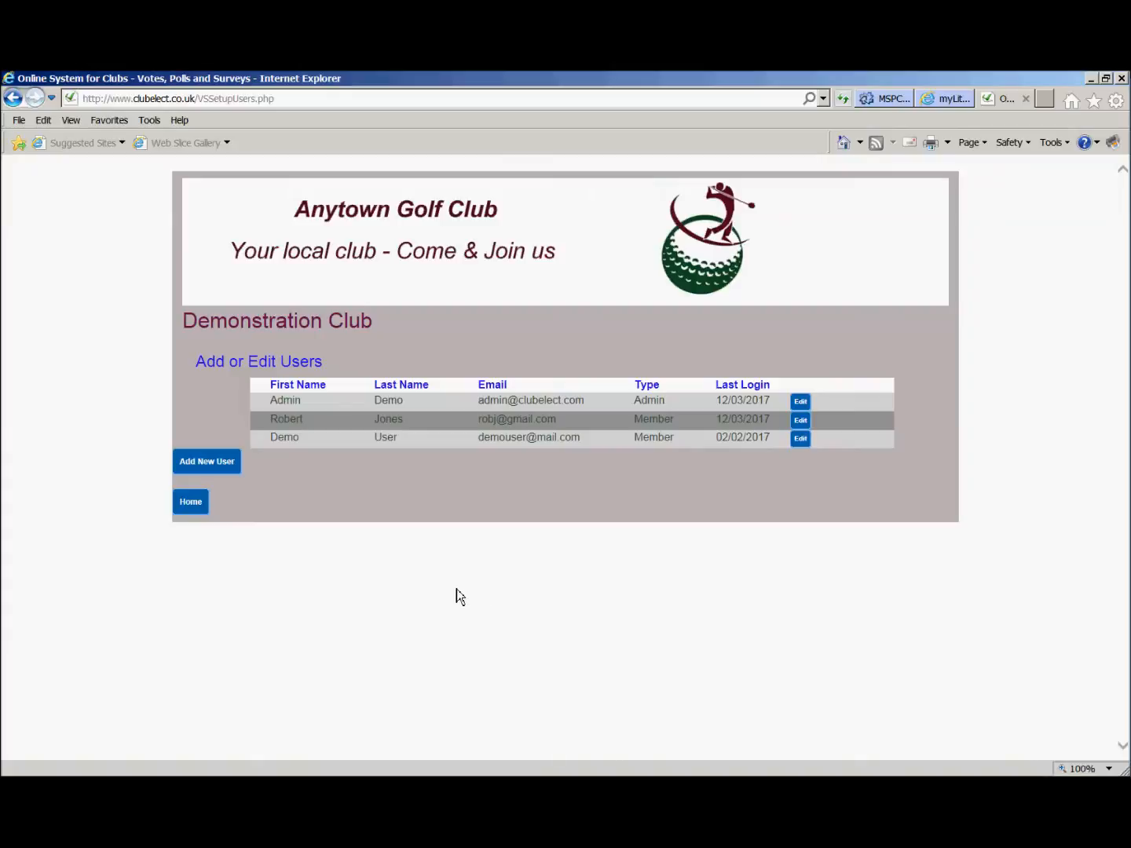
Create a new vote or survey with the description "Annual Committee Election".
click(199, 513)
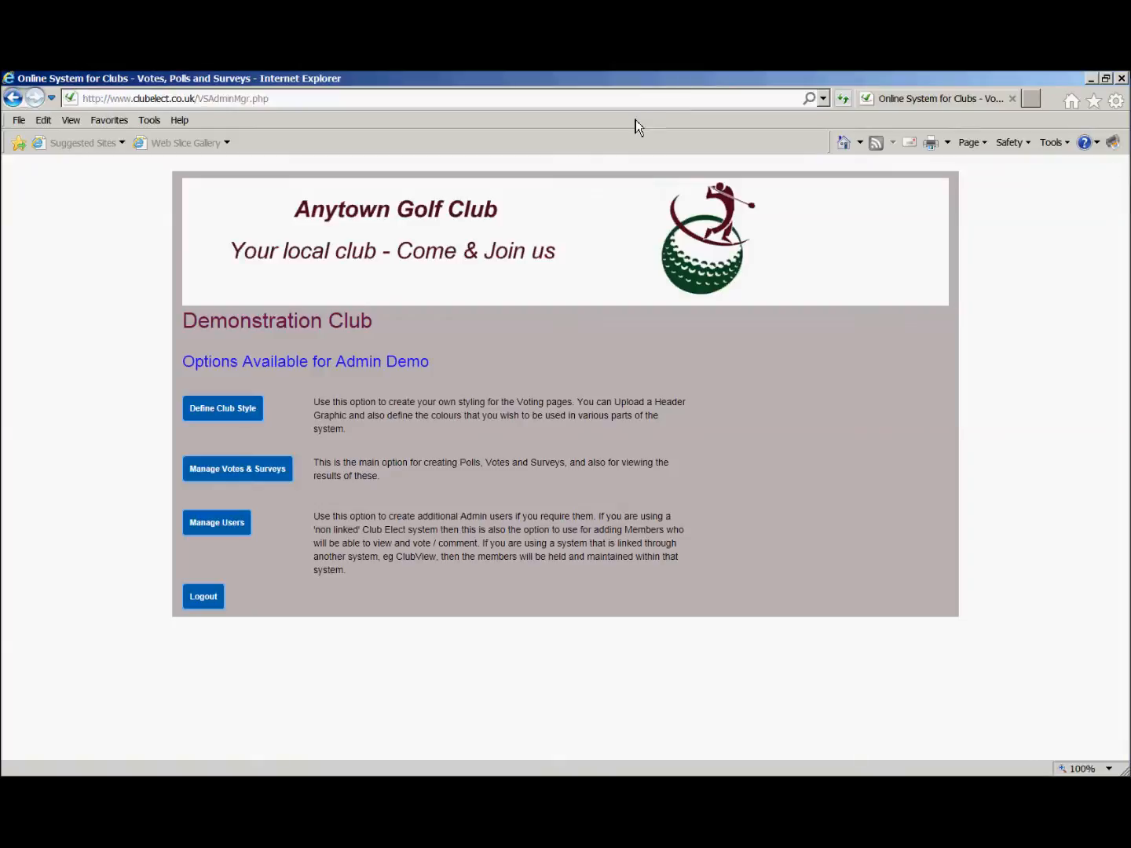
click(233, 483)
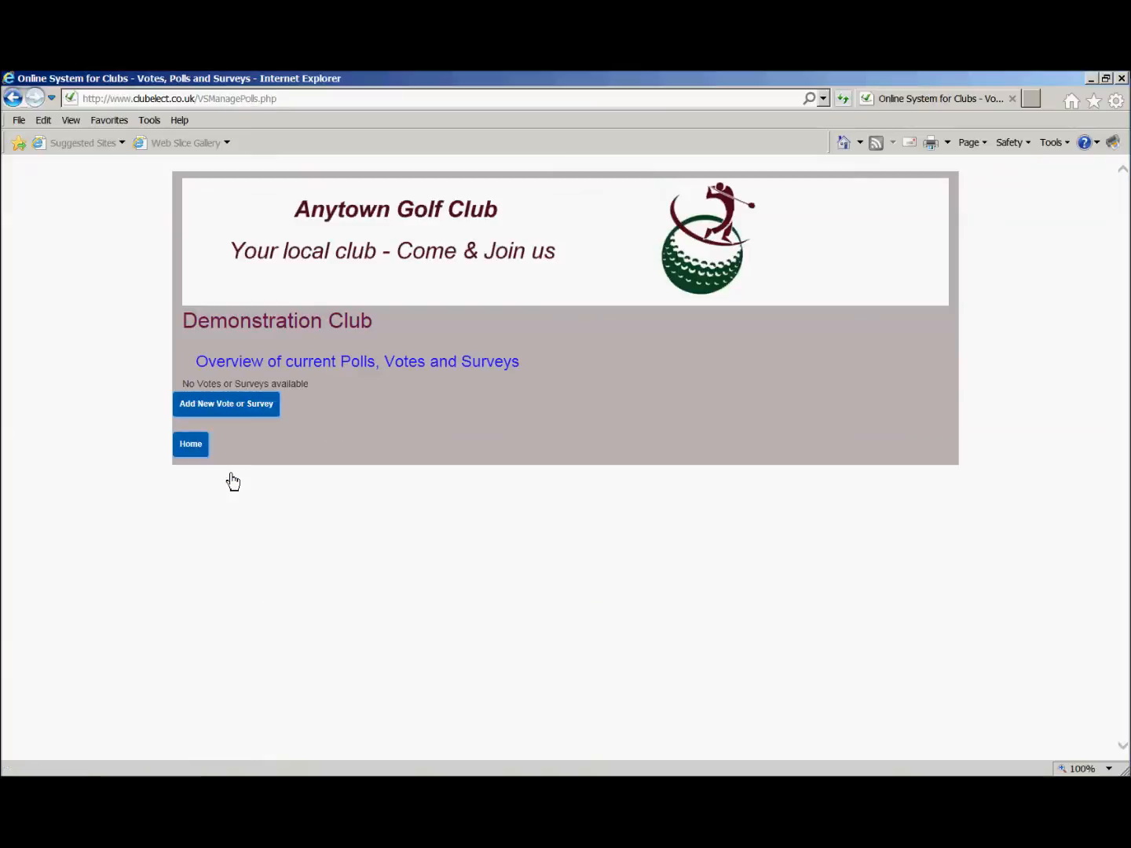
click(226, 410)
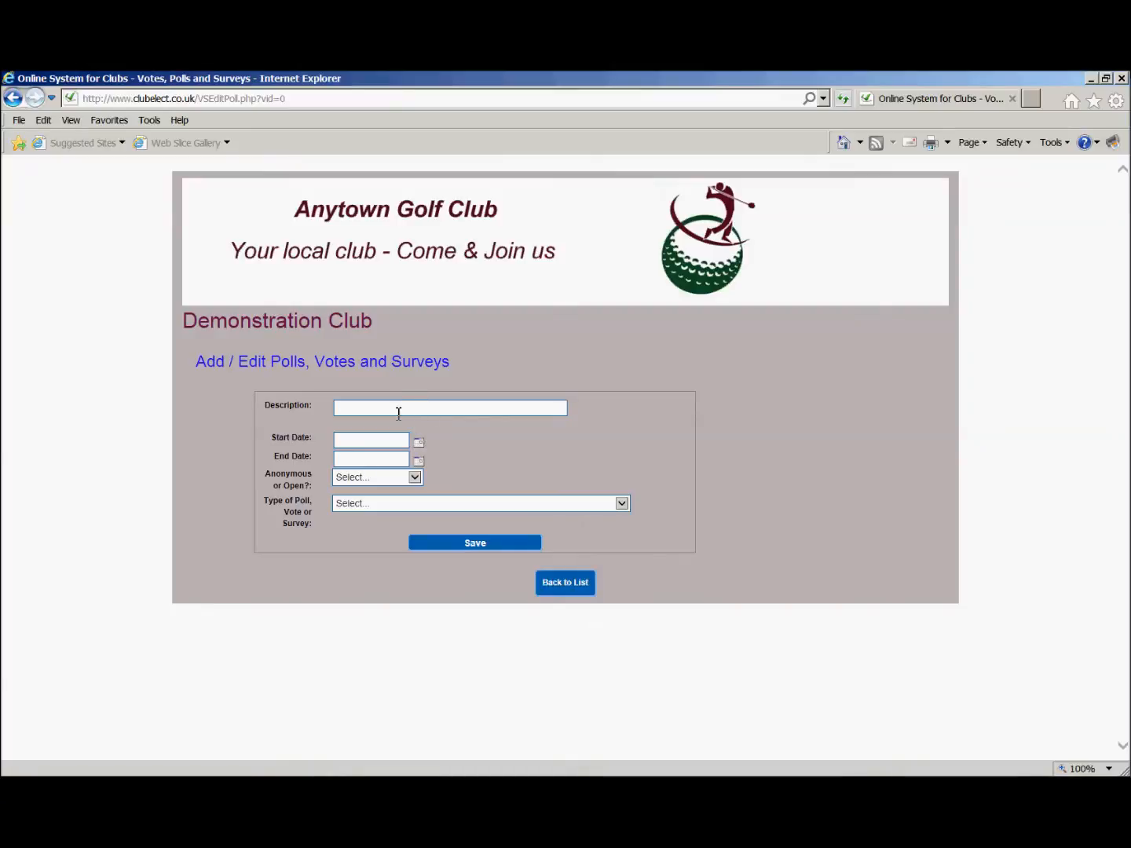
text(Annual Comm)
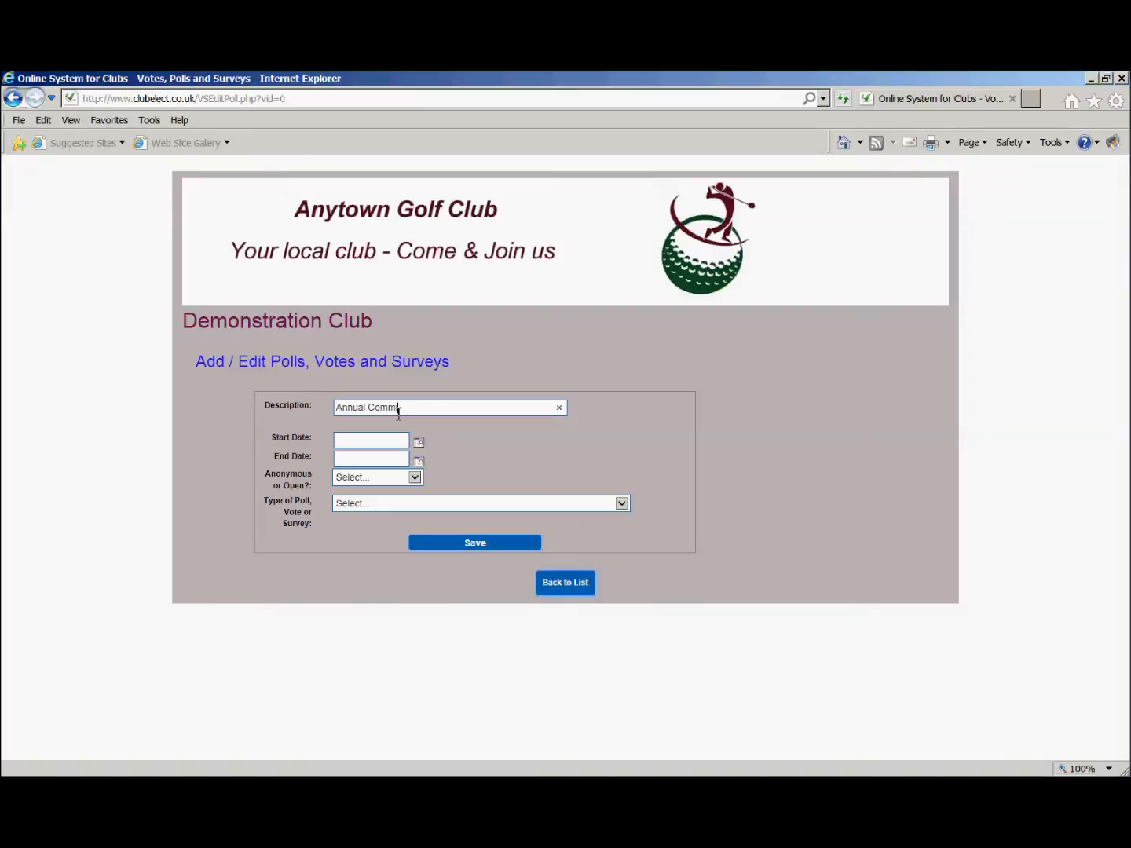
text(ittee Election)
Set the election's start date to 12-Mar-2017 and its end date to 31-Mar-2017.
click(419, 445)
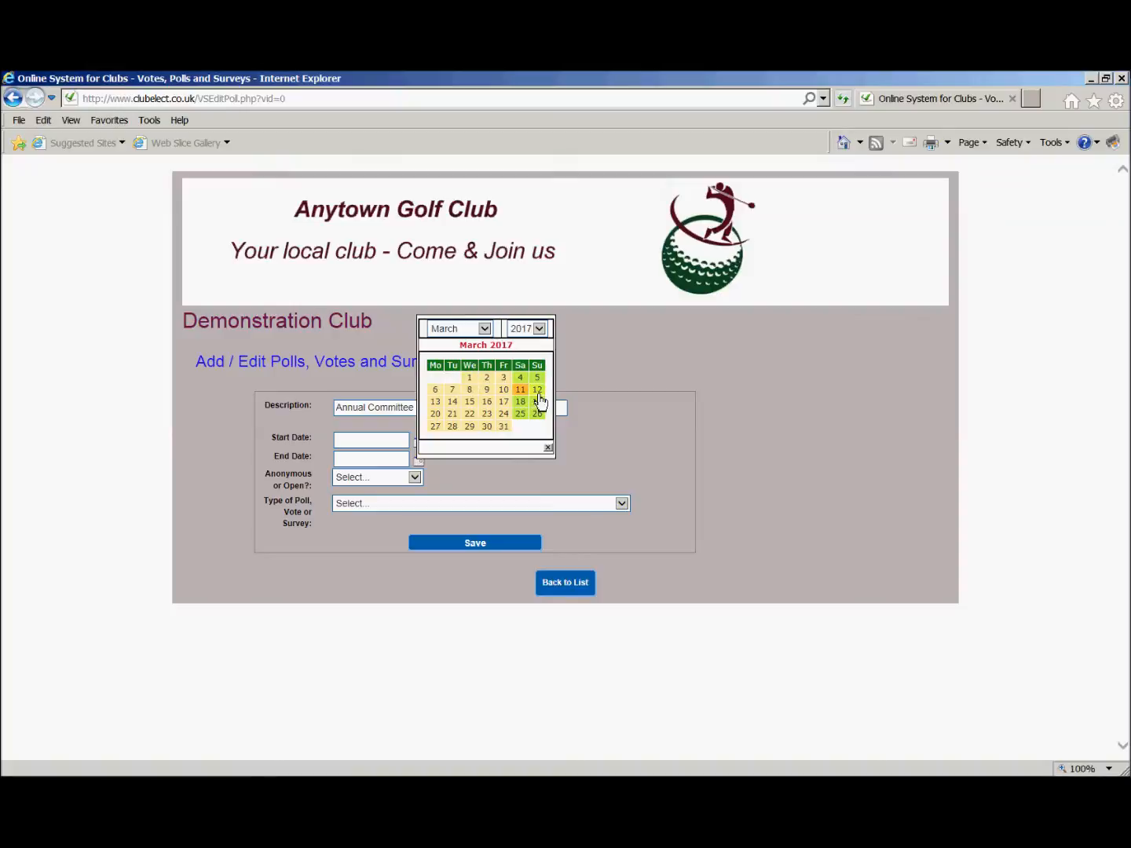
click(537, 391)
click(419, 462)
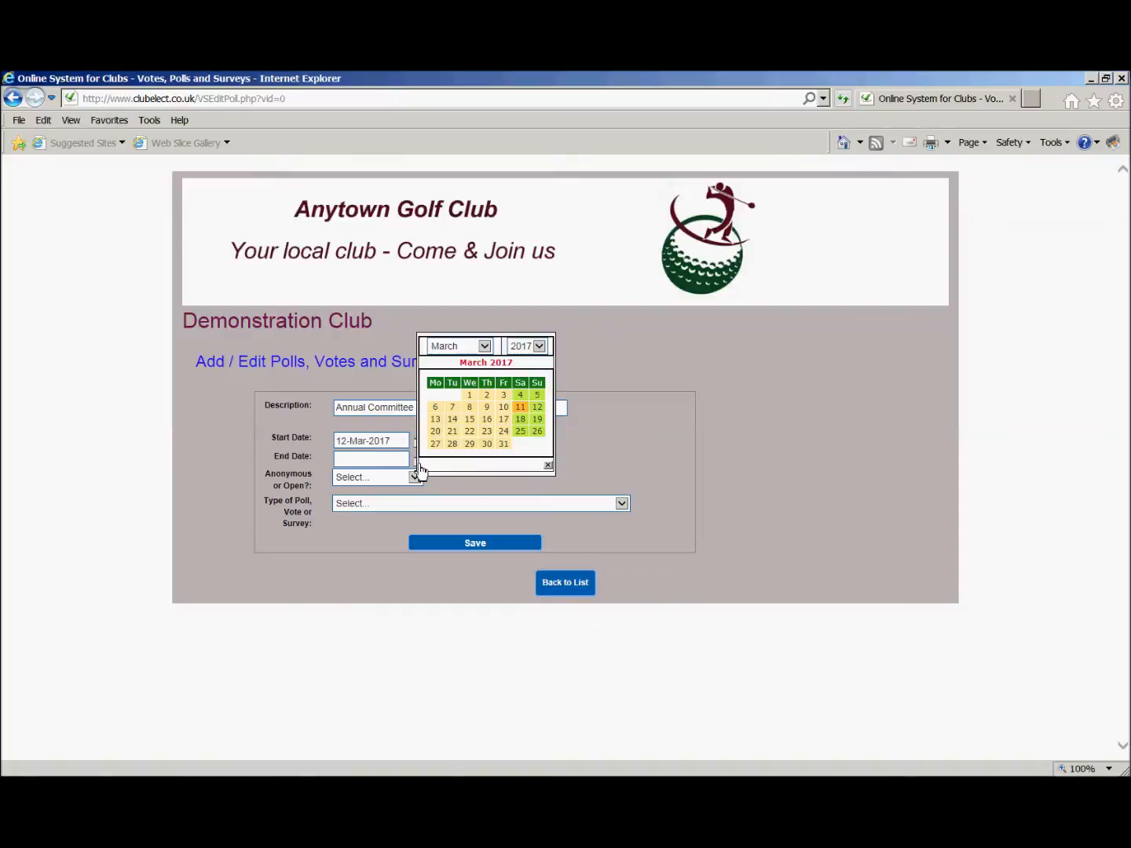
click(504, 445)
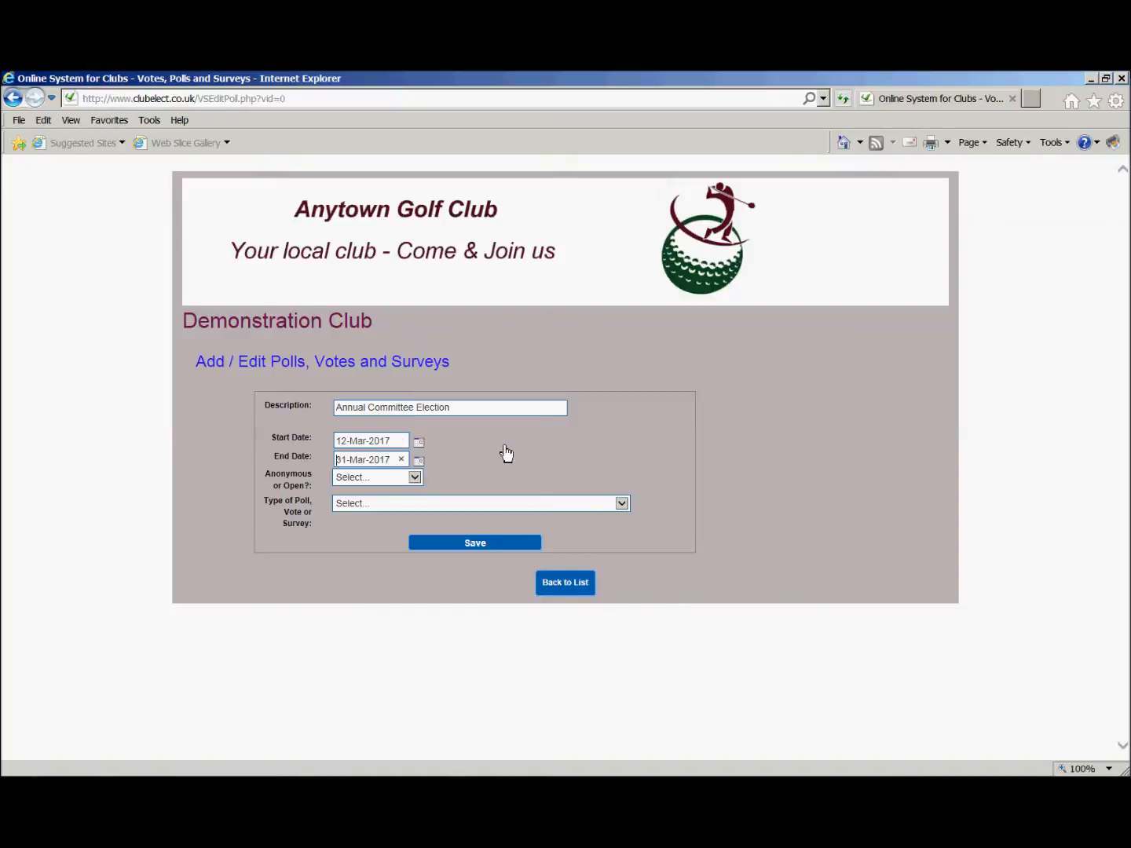
Make it an Anonymous Vote of the type "Poll: Select a no of Options from a list".
click(413, 477)
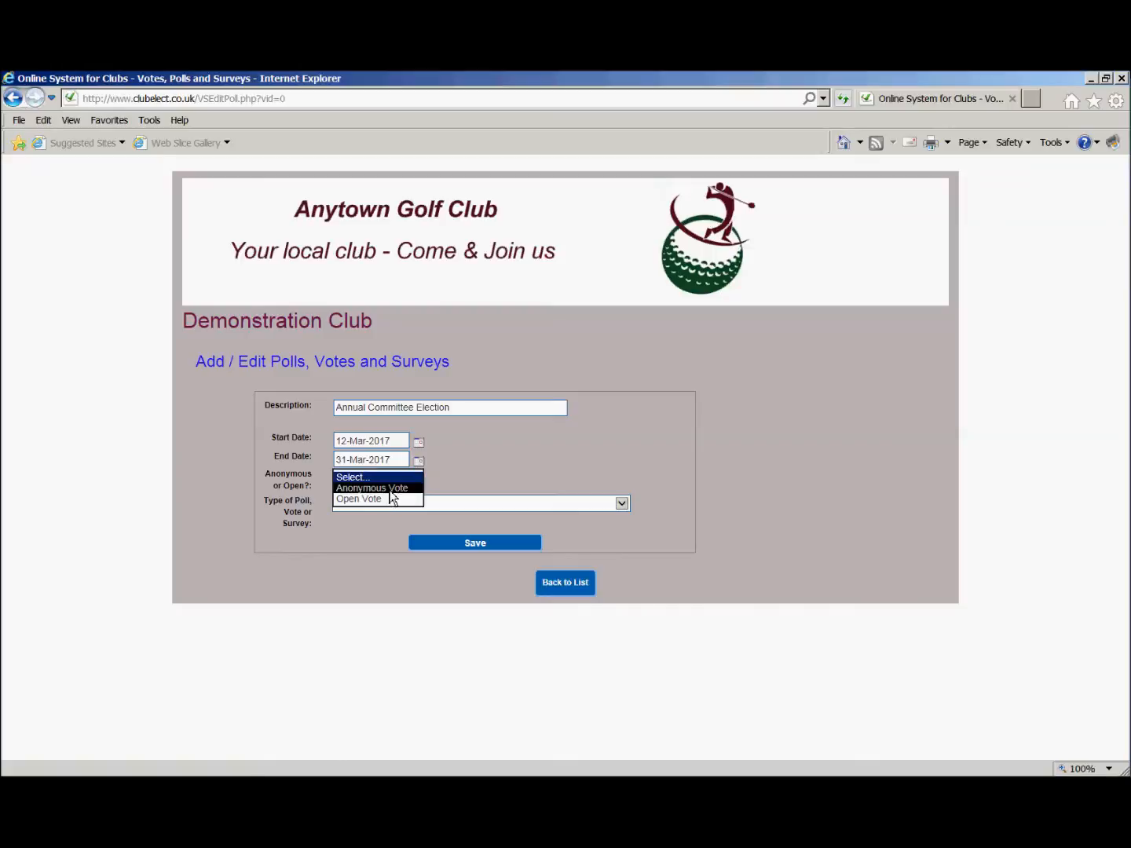
click(390, 488)
key(Tab)
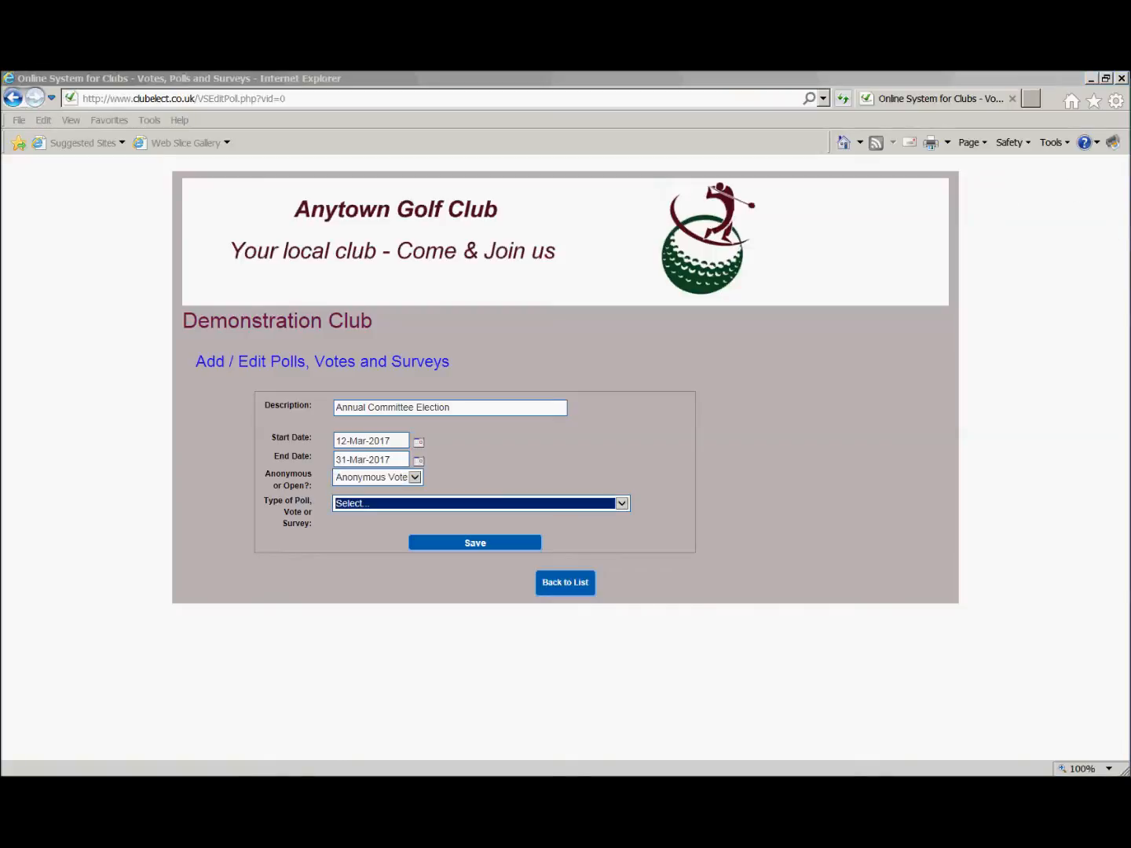
click(620, 505)
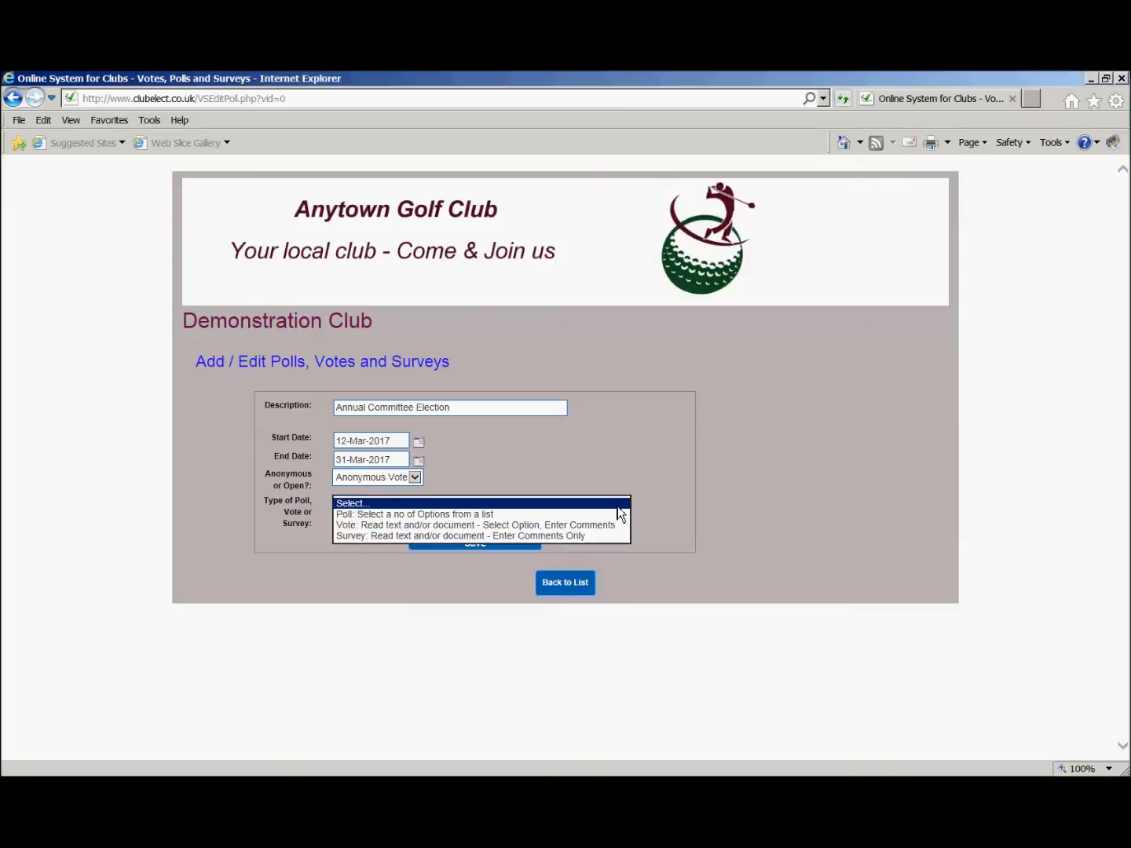
click(539, 515)
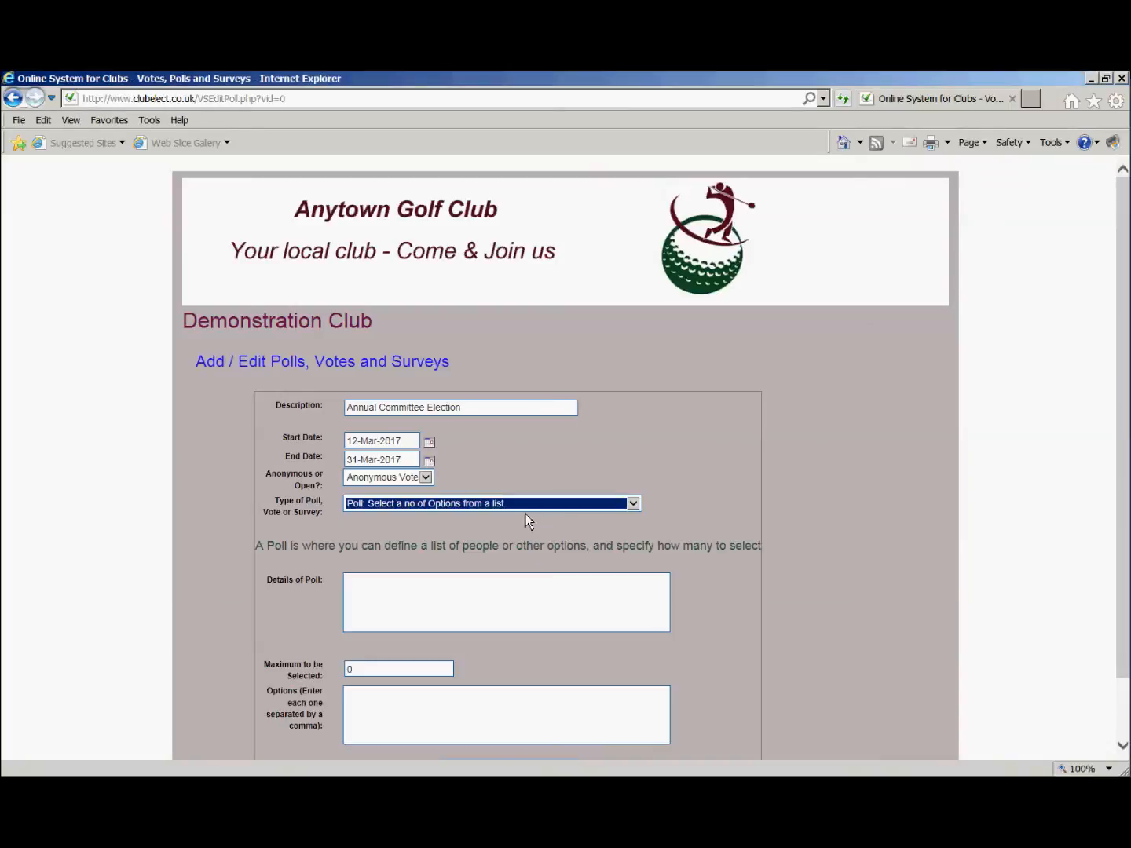
Fill in the poll details: "Select up to 2 of the candidates to serve on the General Council for a period of 2 years.".
click(482, 589)
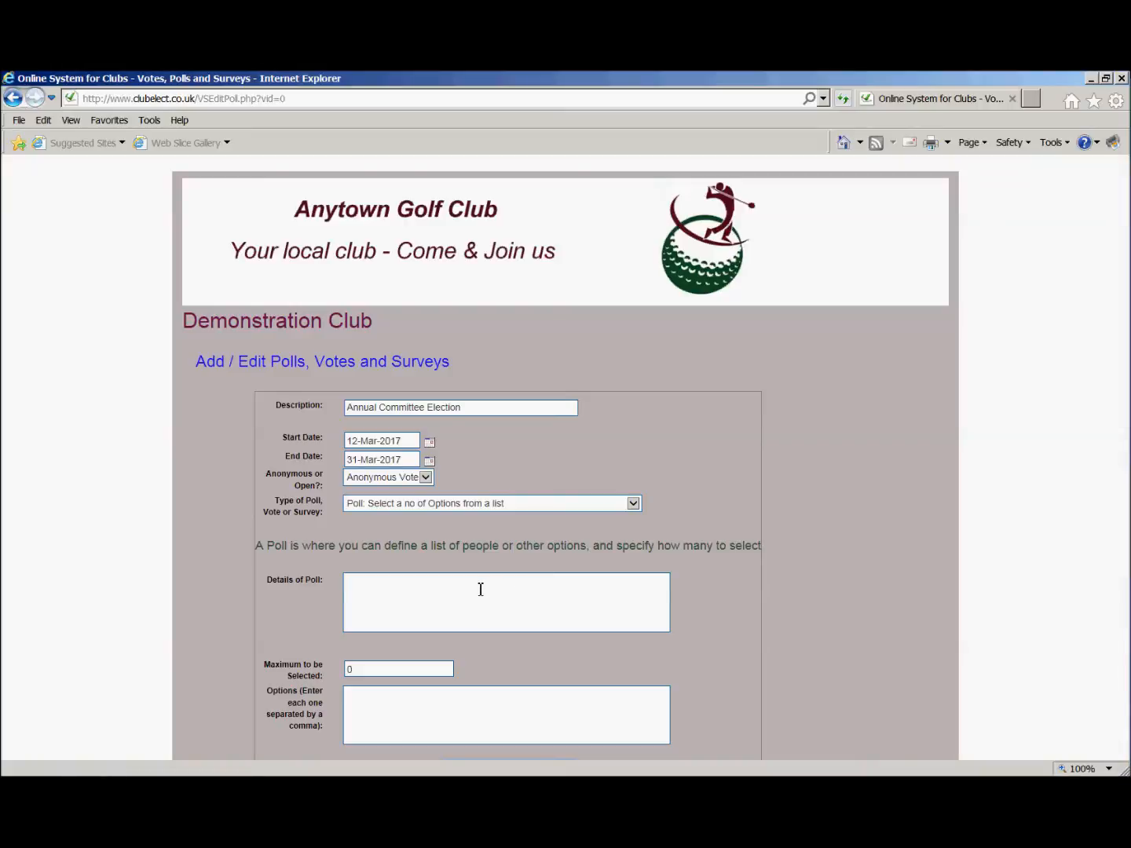
text(Select up to 2 of the candidates to server)
key(BackSpace)
text(on the G)
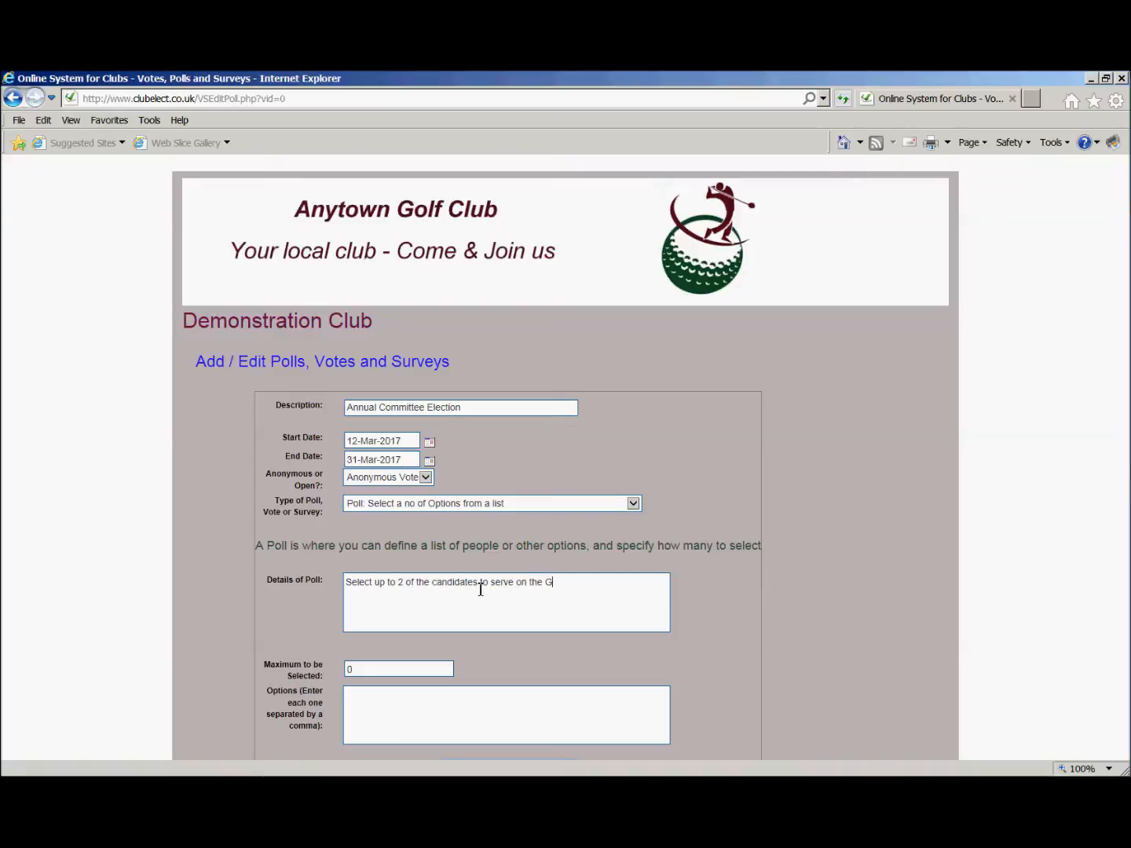
text(eneral Council for a pe)
text(riod)
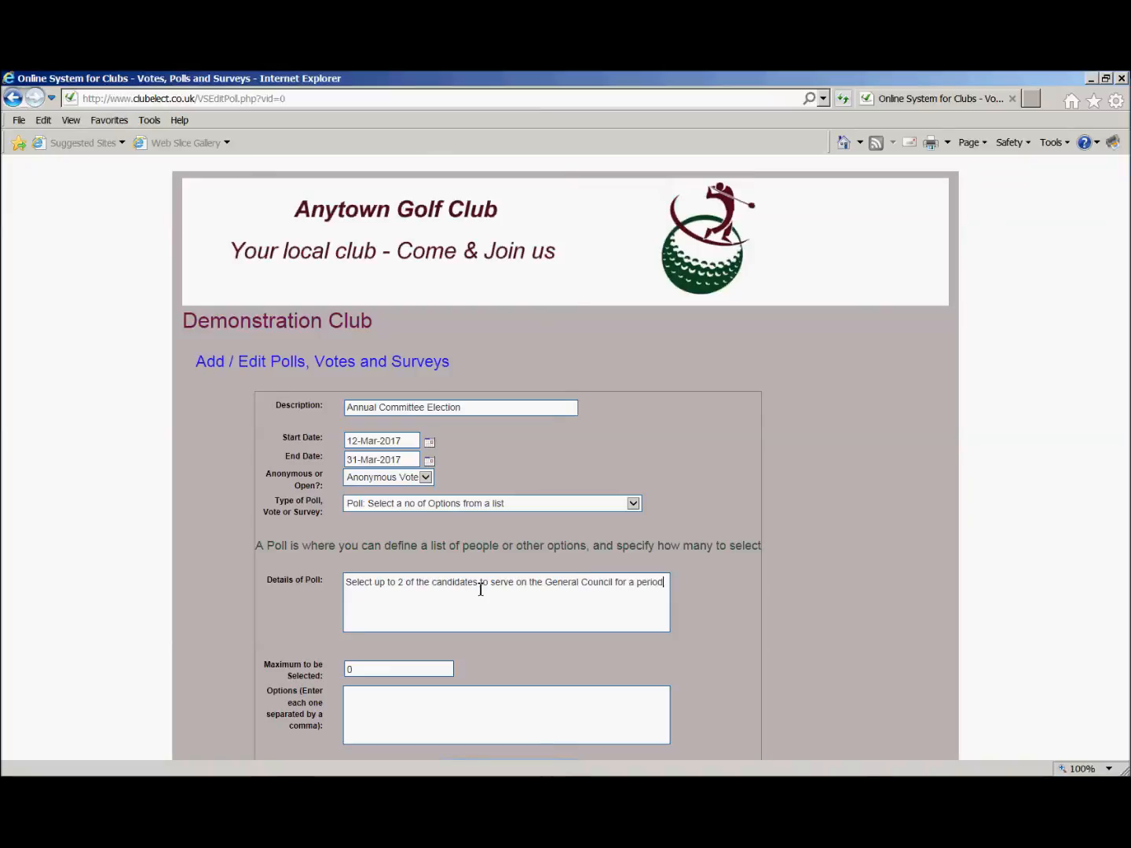
text( of 2 years)
key(Tab)
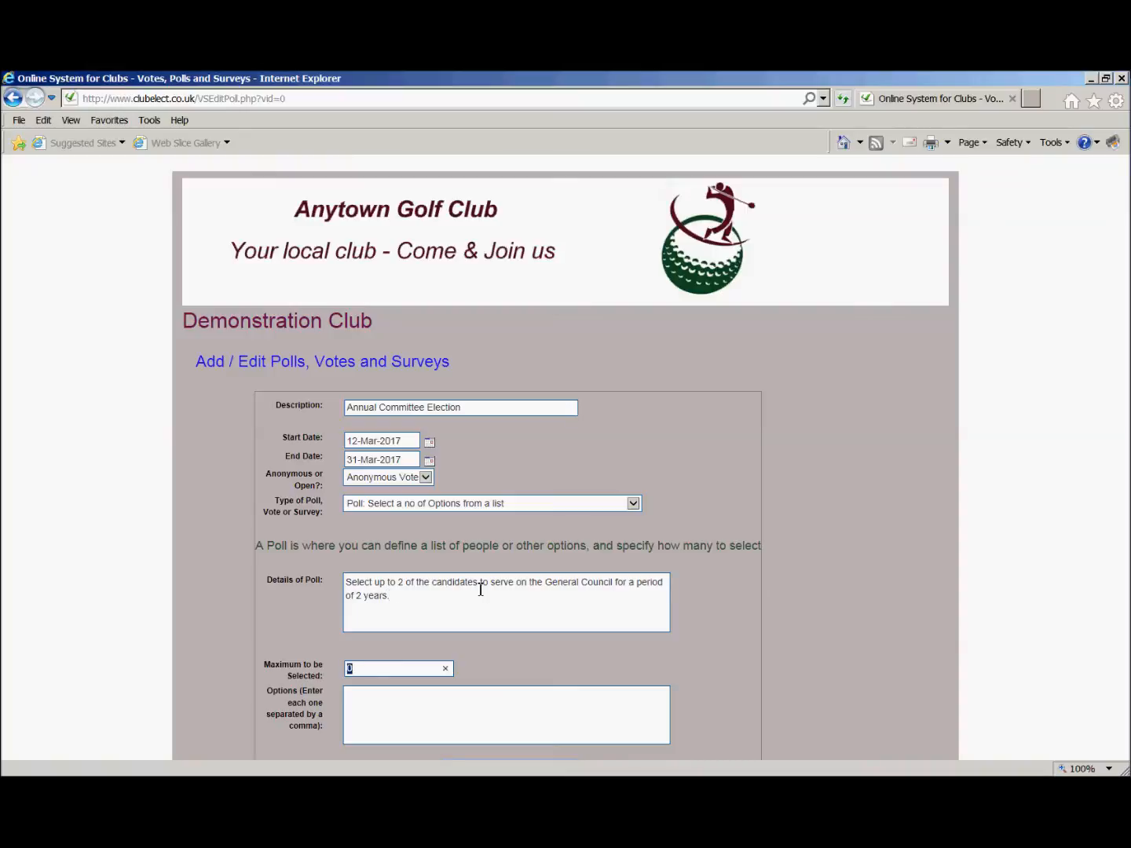
Allow a maximum of 2 selections, list the five candidates' names as comma-separated options, and save the poll.
text(2)
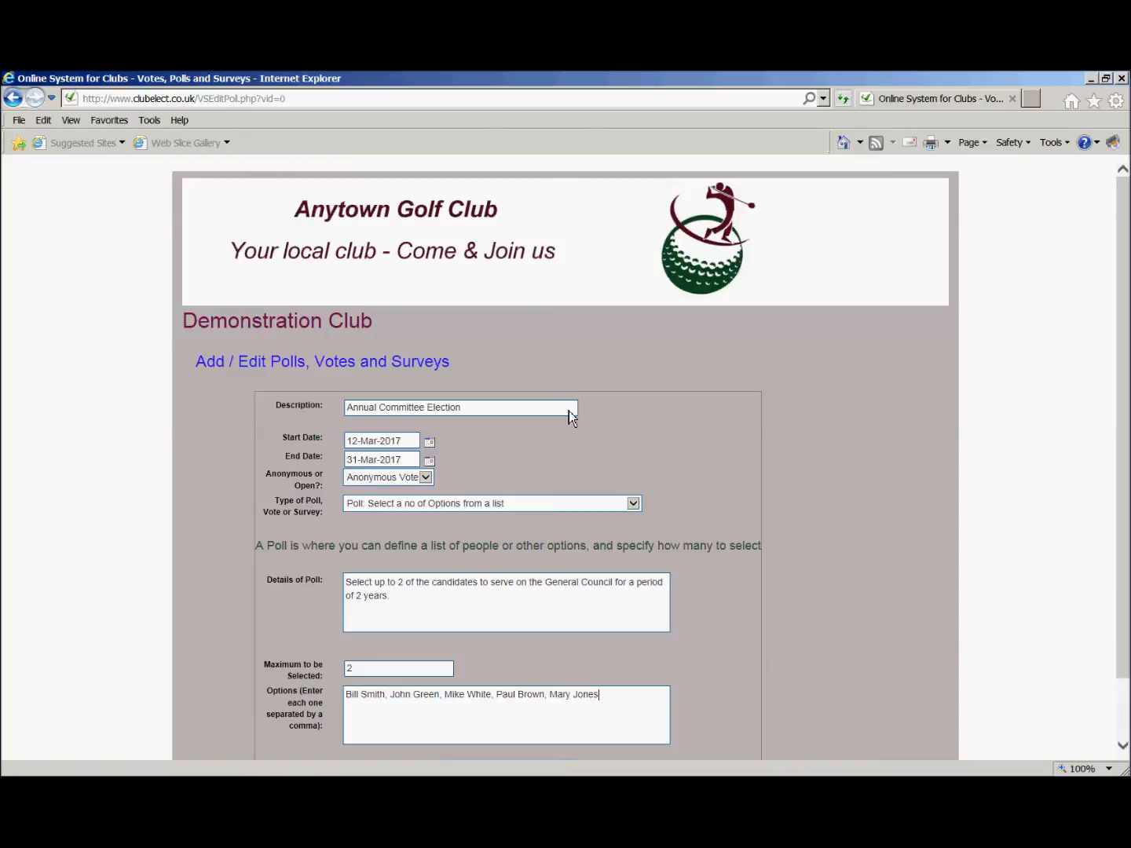
scroll(530, 419, down, 2)
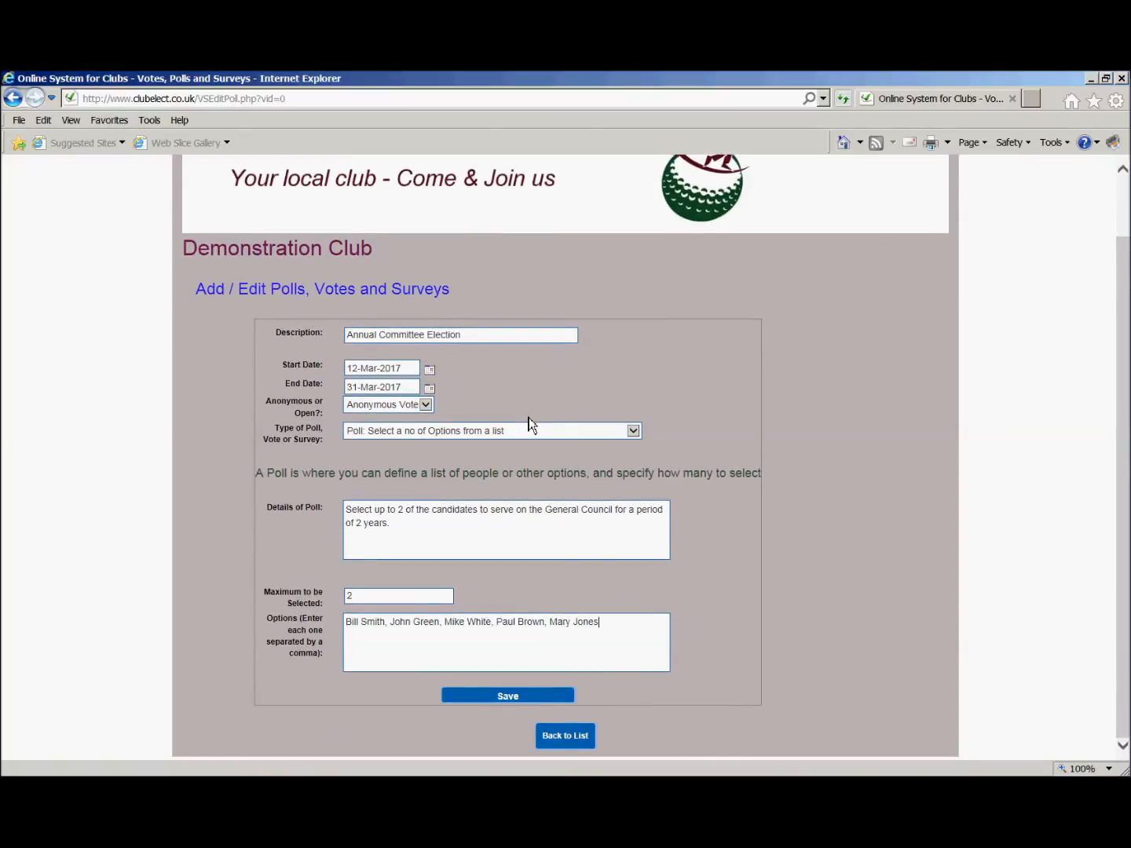
click(473, 699)
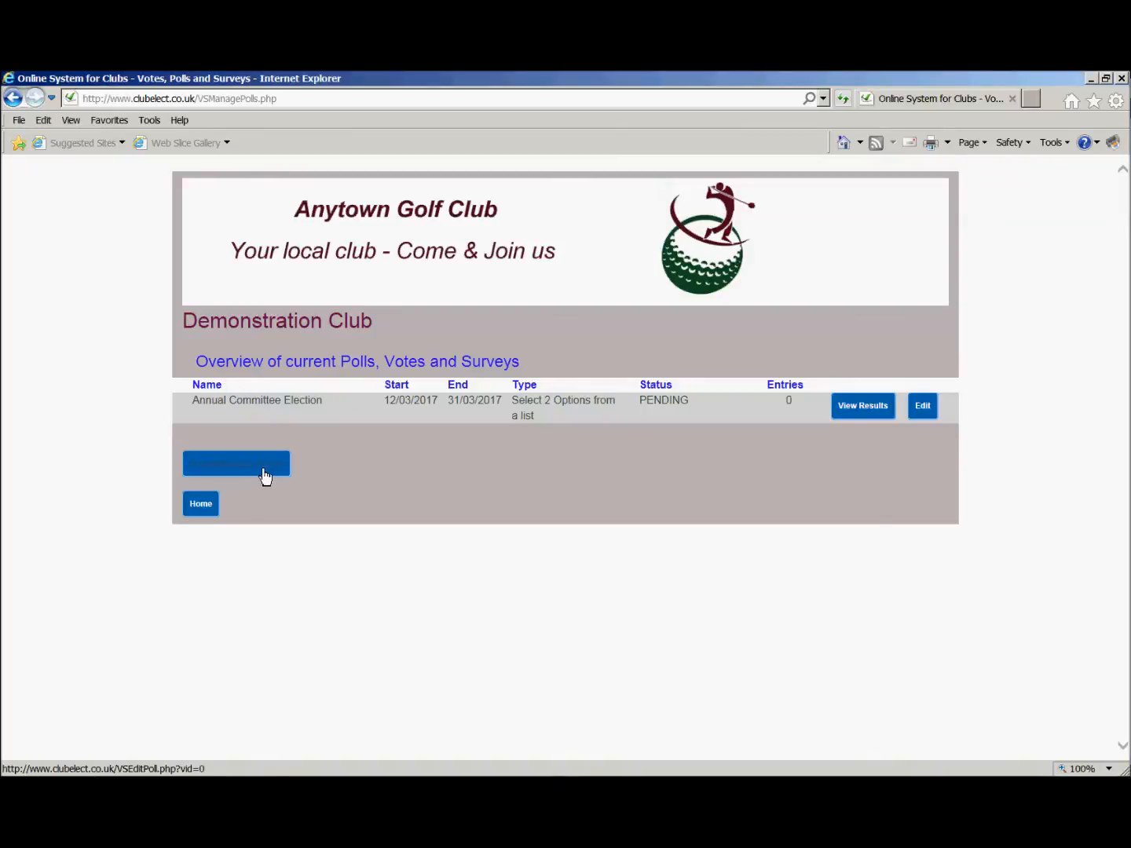
Create another new vote or survey with the description "Surevey of proposed changes".
click(264, 471)
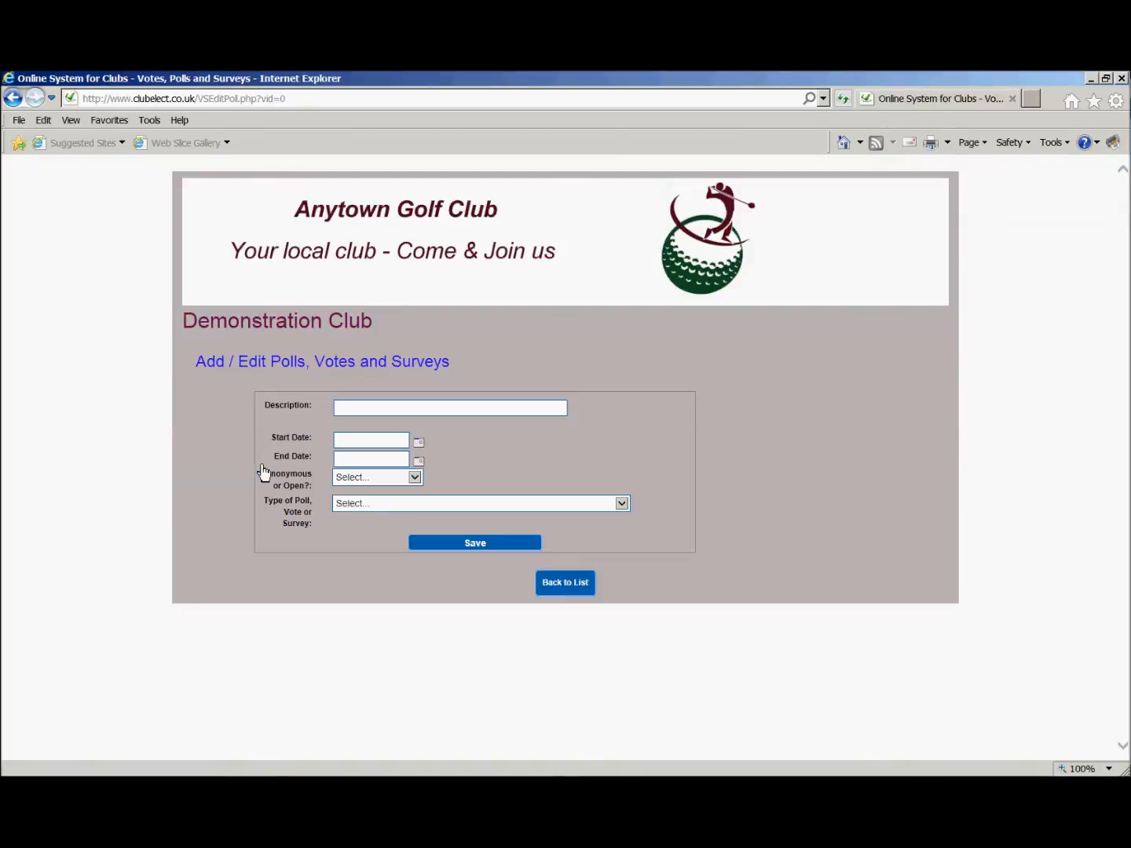
click(422, 409)
text(Surevey of proposed changes)
key(Tab)
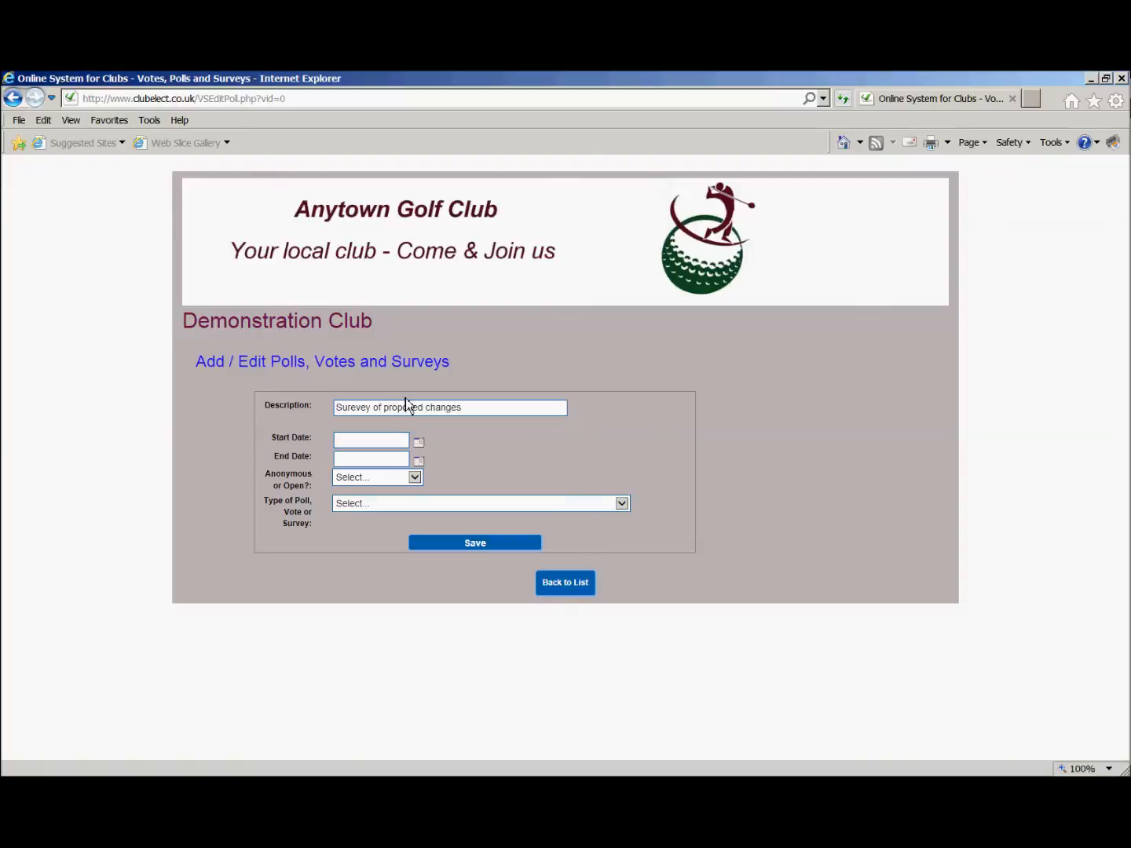
Set the start date to 12-Mar-2017 and the end date to 31-Mar-2017 for the proposed changes entry.
click(421, 450)
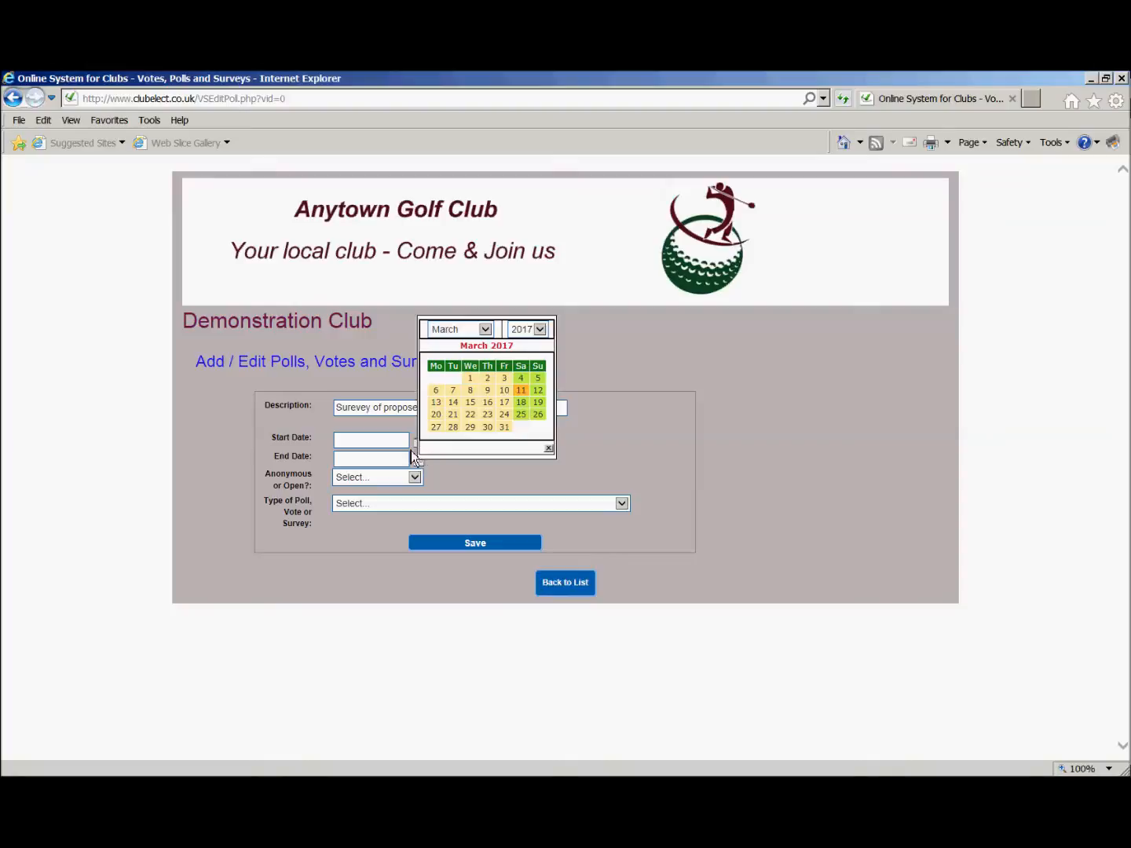
click(540, 392)
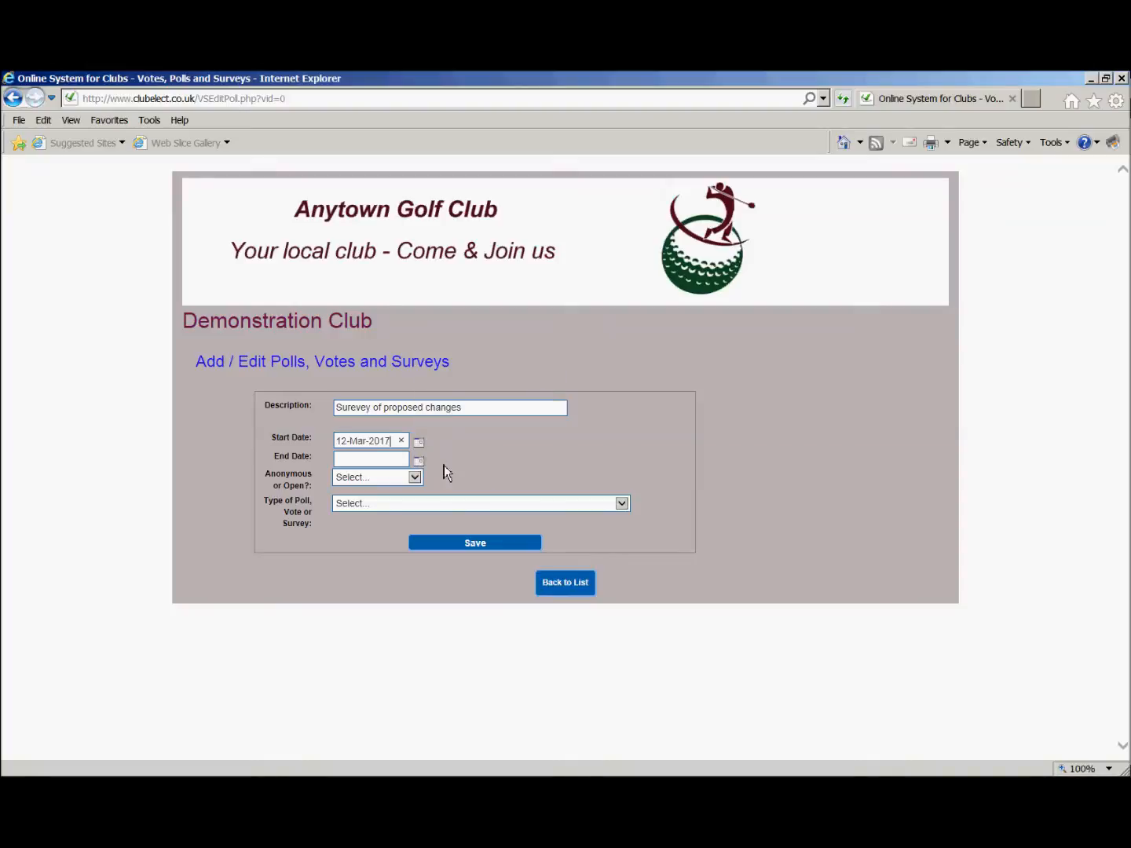
click(421, 462)
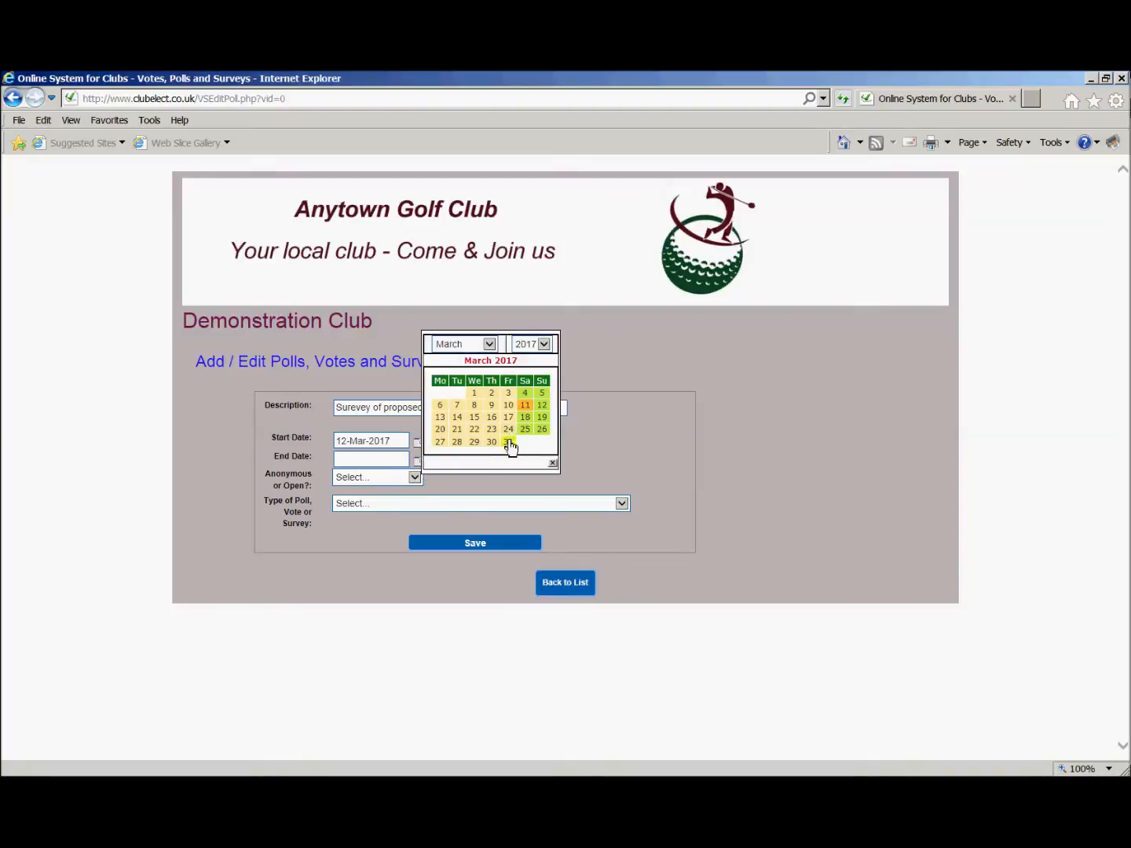
click(508, 441)
Make it an Open Vote of the type "Vote: Read text and/or document - Select Option, Enter Comments".
click(411, 479)
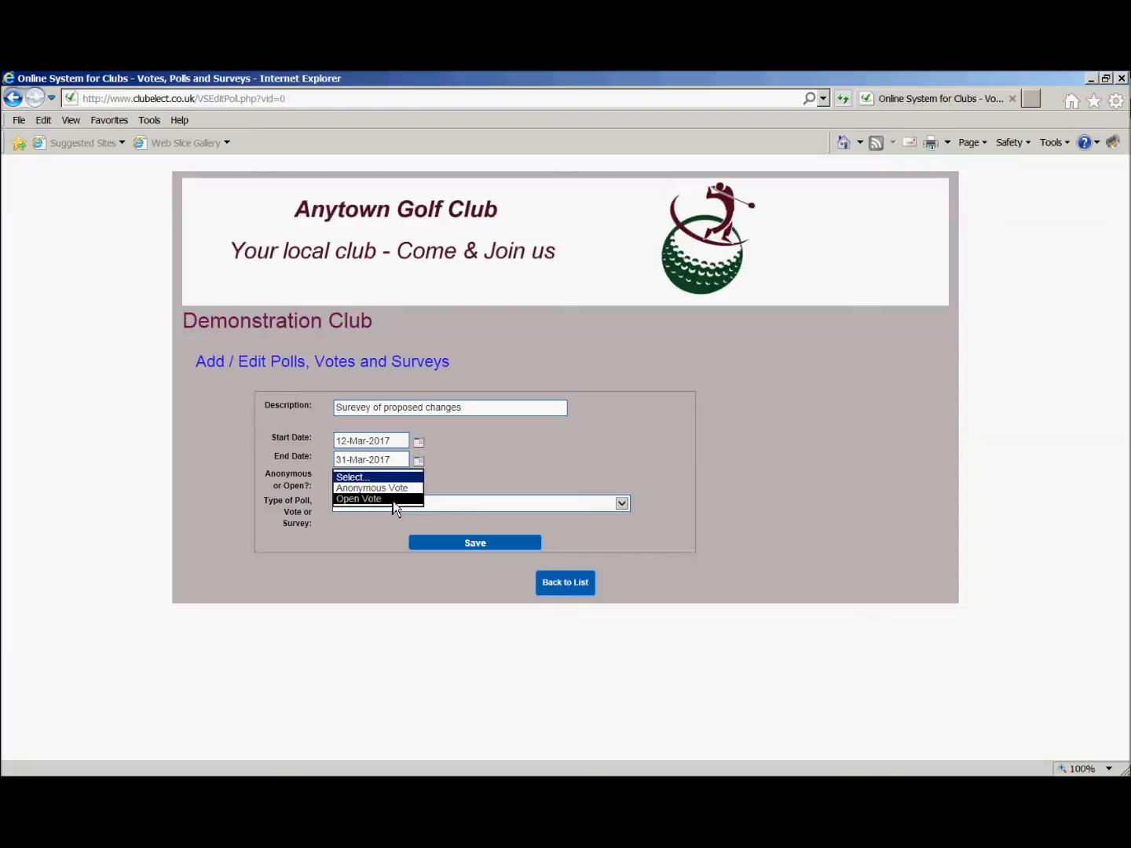
click(393, 500)
click(384, 508)
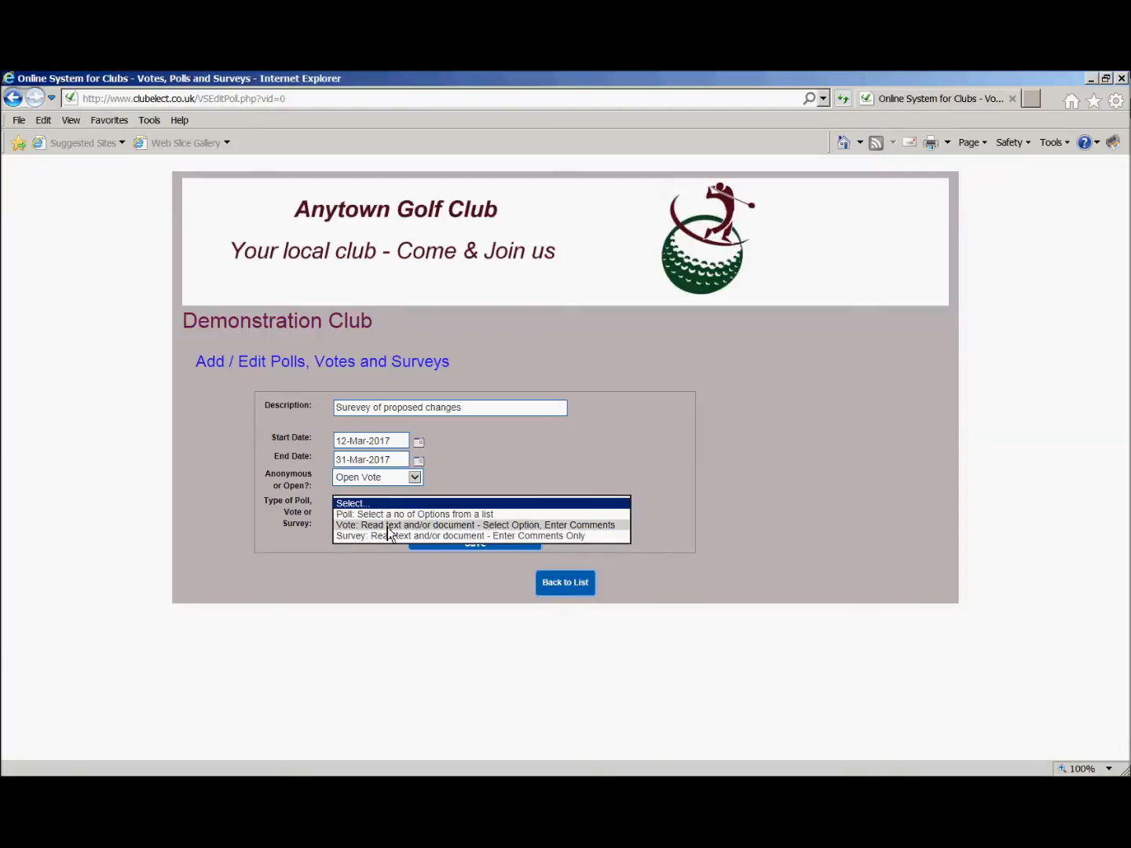
click(387, 527)
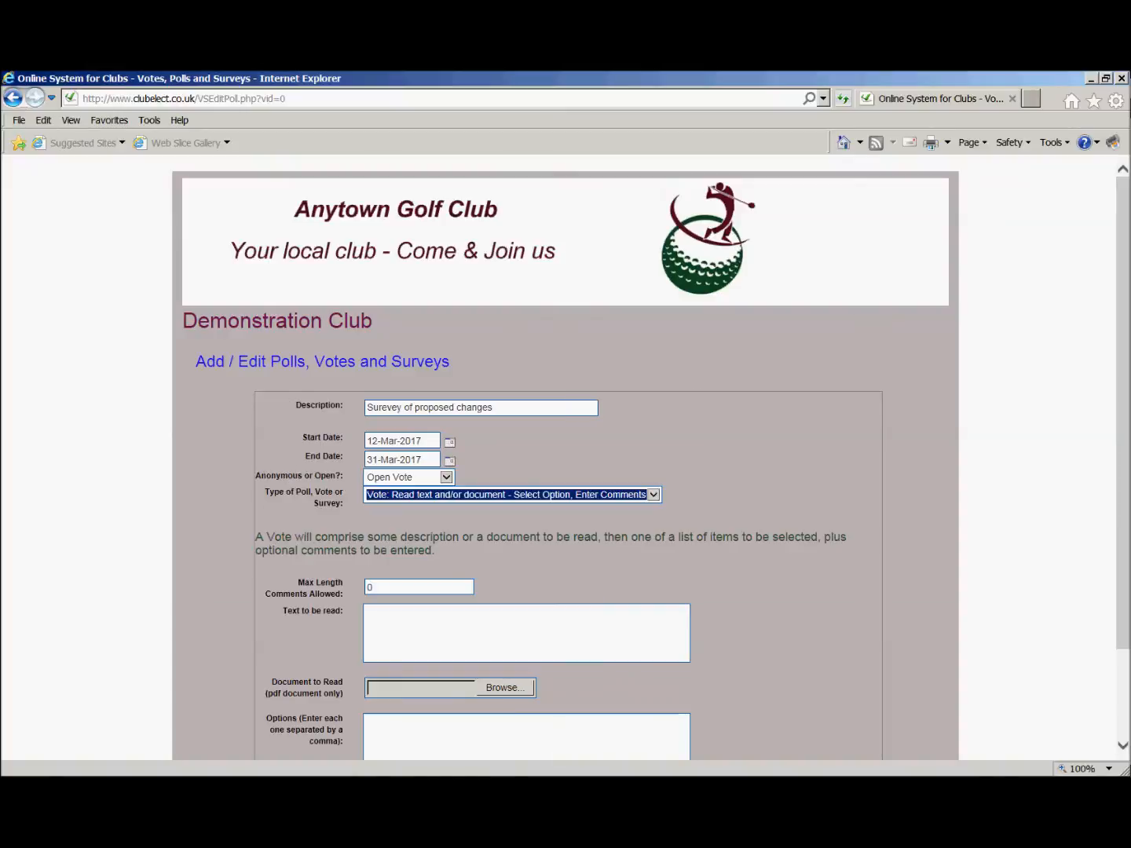
Set the maximum length of comments allowed to 1000.
scroll(778, 526, down, 3)
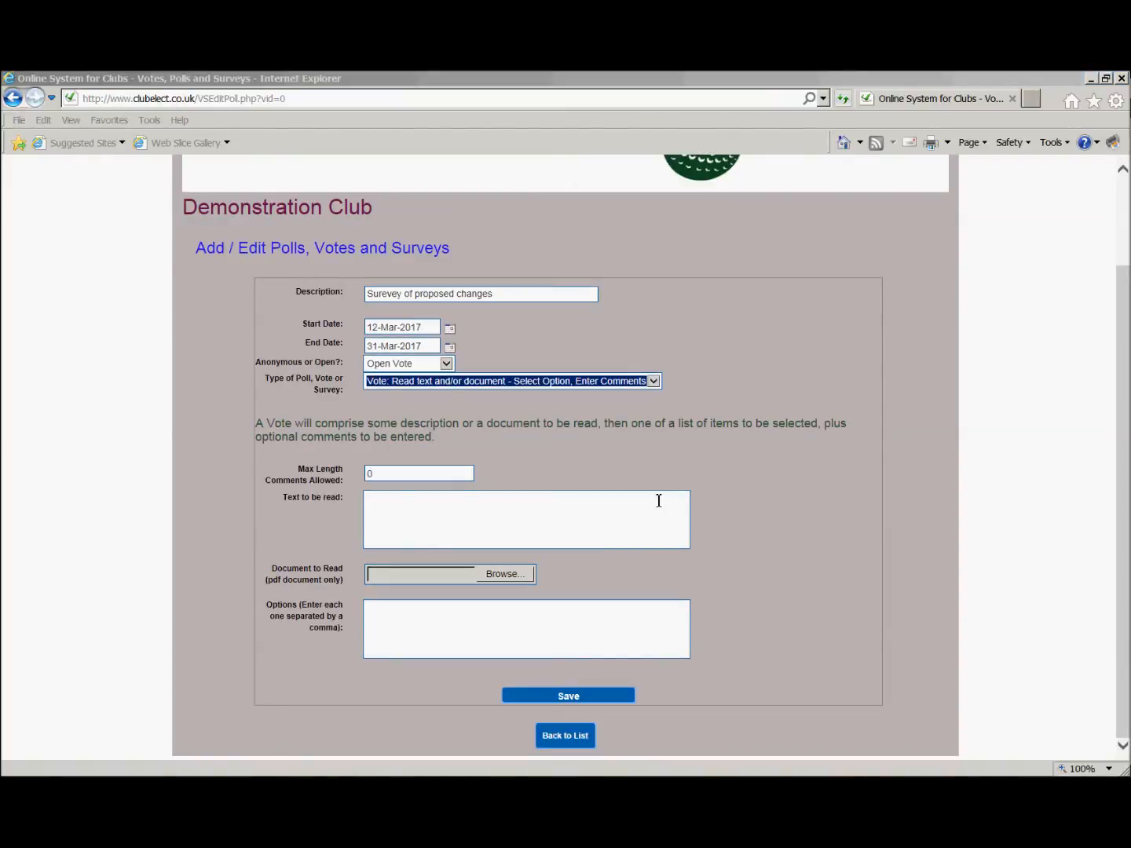
click(371, 475)
key(BackSpace)
text(1000)
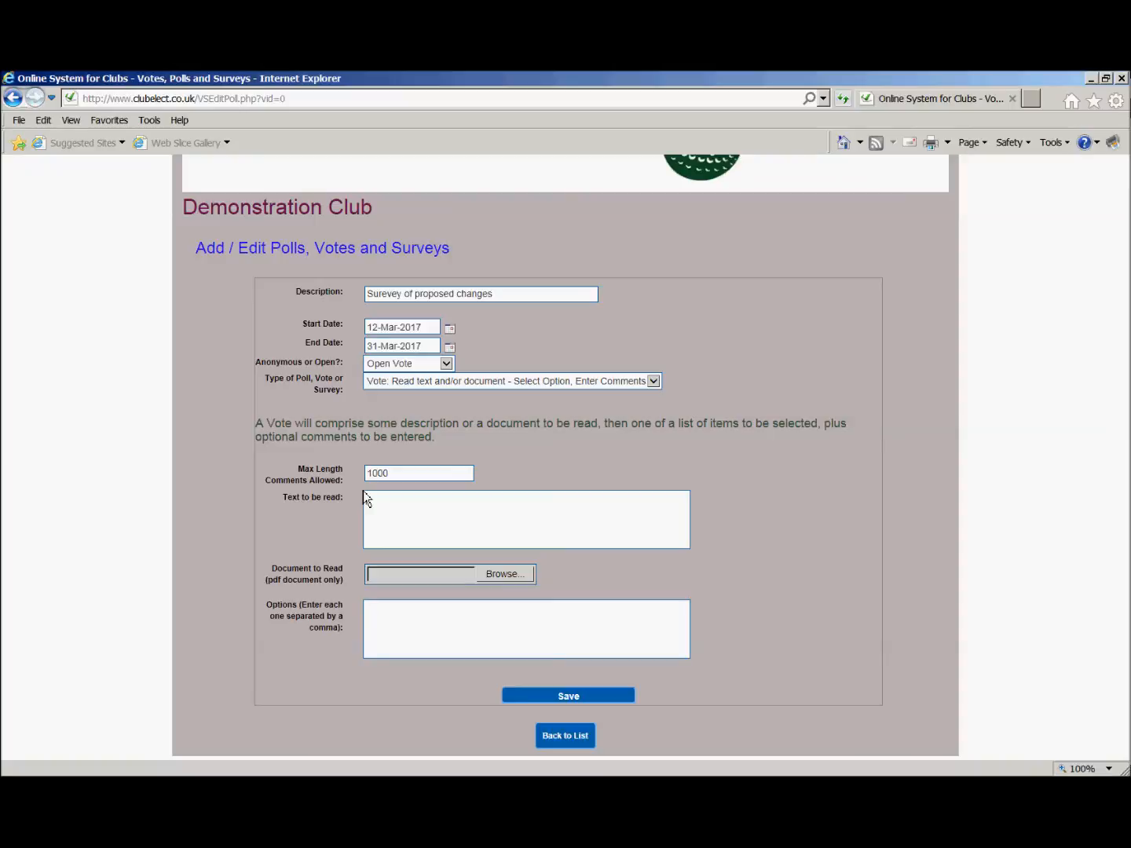
Fill in the text to be read: "Please read attached document and give your opinion and vote.".
text(read attached document and give your o)
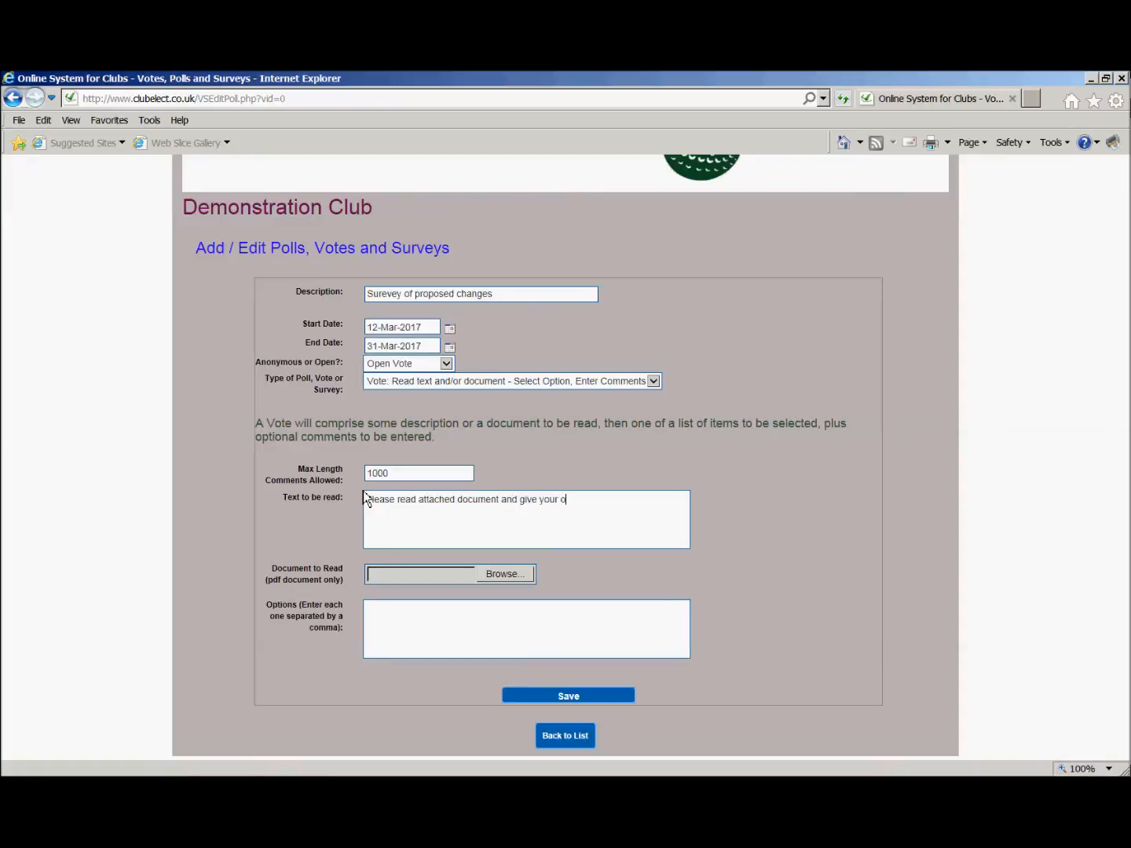
text(pinion and vote.)
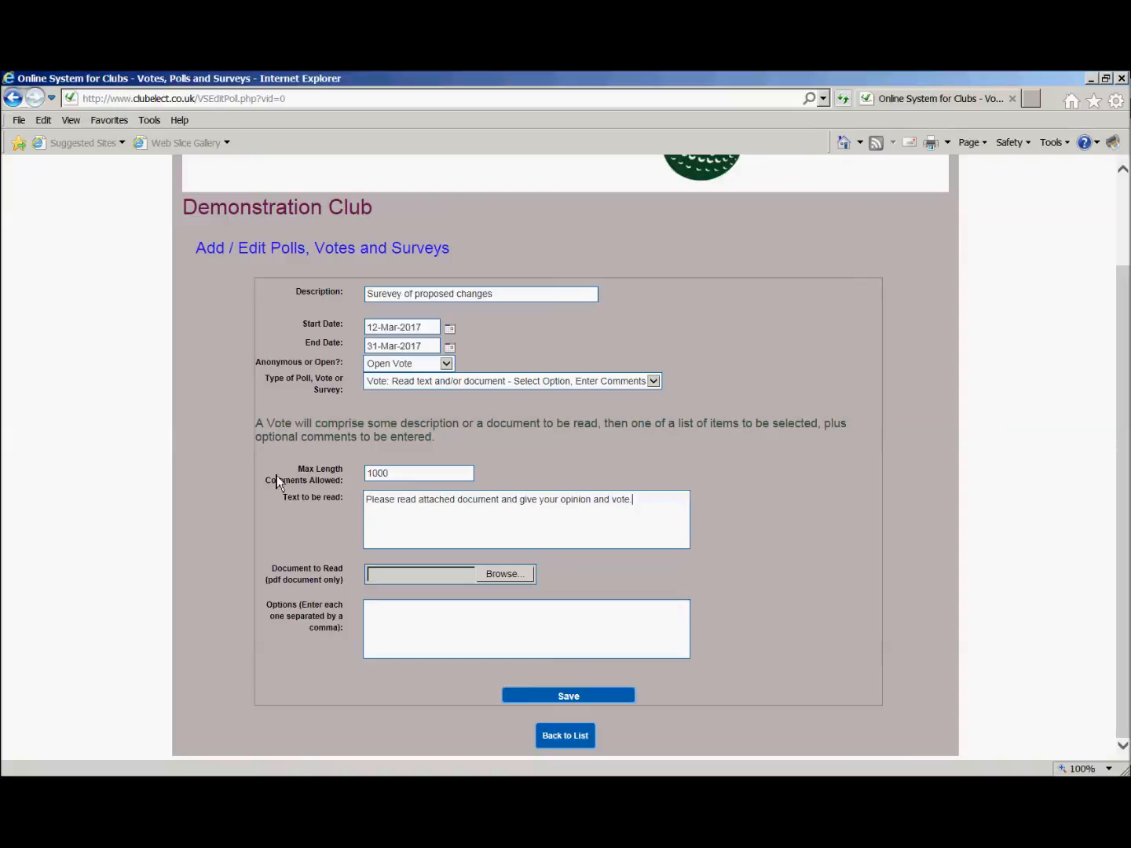
Attach the Proposed Changes PDF from the Documents library as the document to read.
click(503, 574)
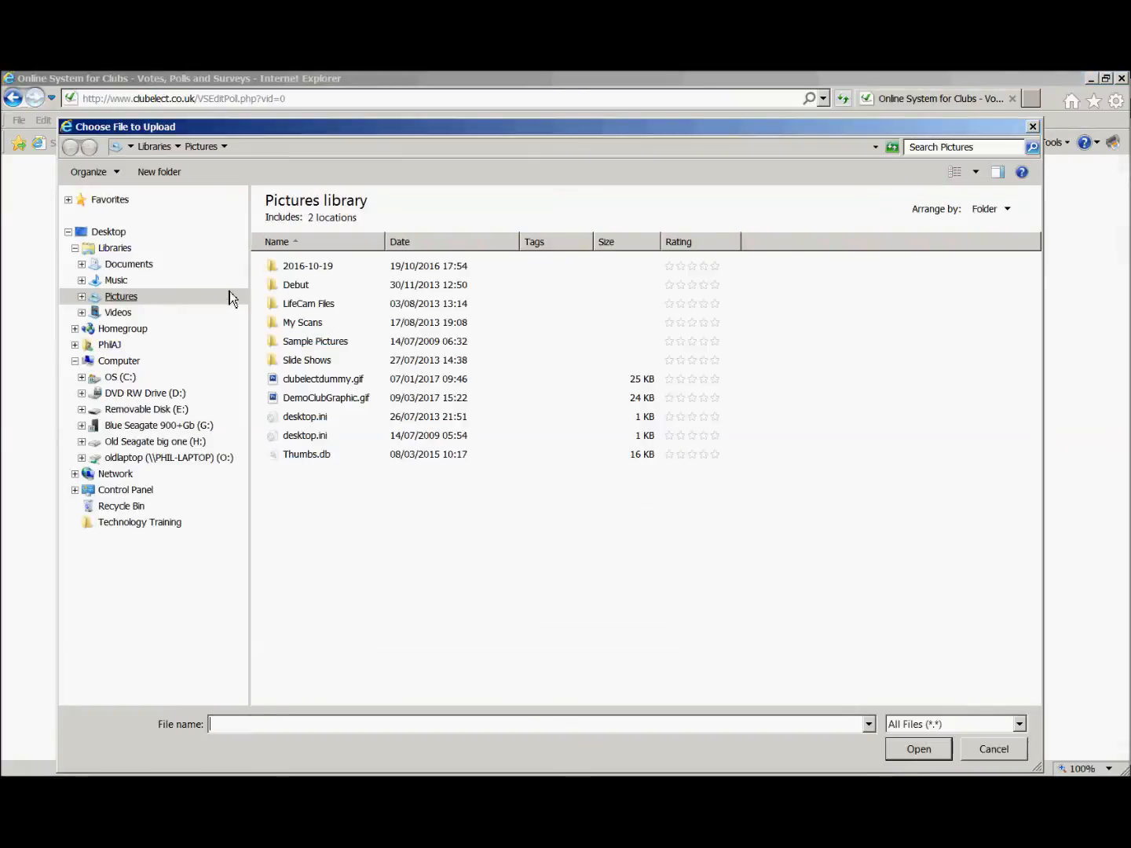
click(153, 146)
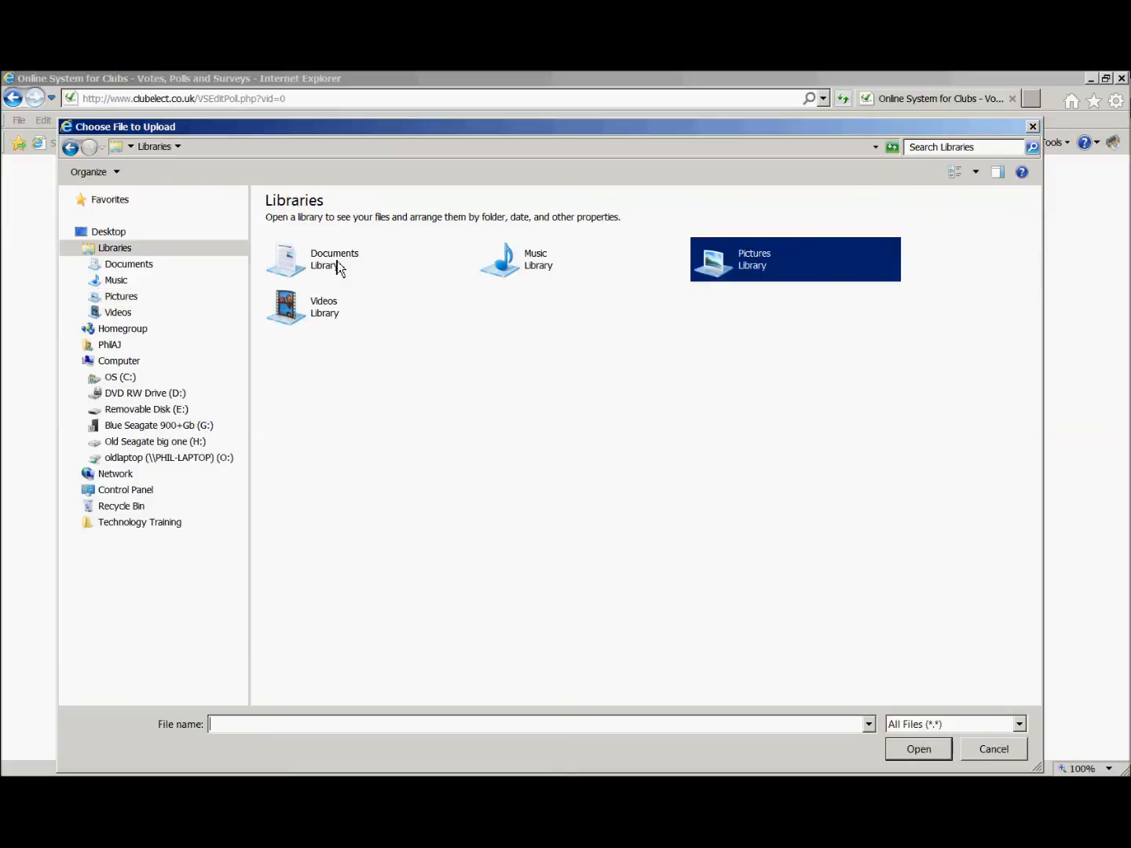
double_click(337, 263)
scroll(495, 656, down, 20)
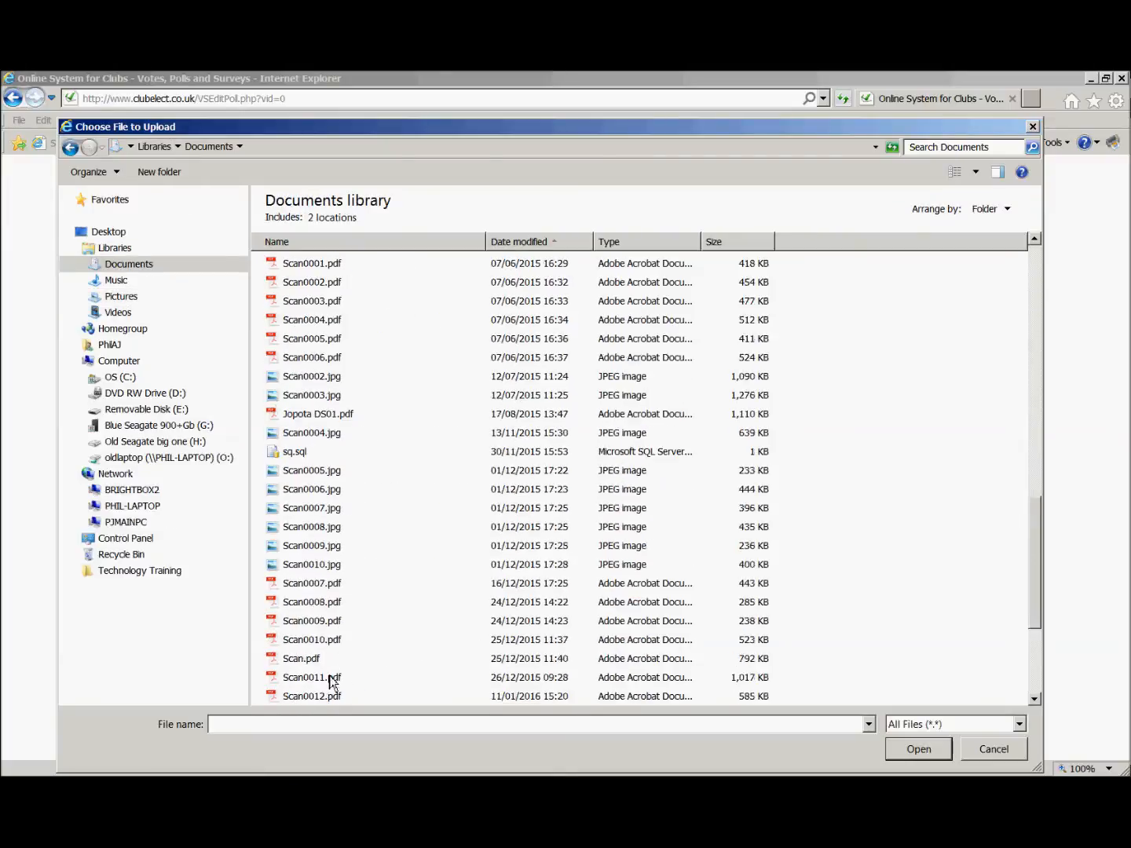
double_click(336, 698)
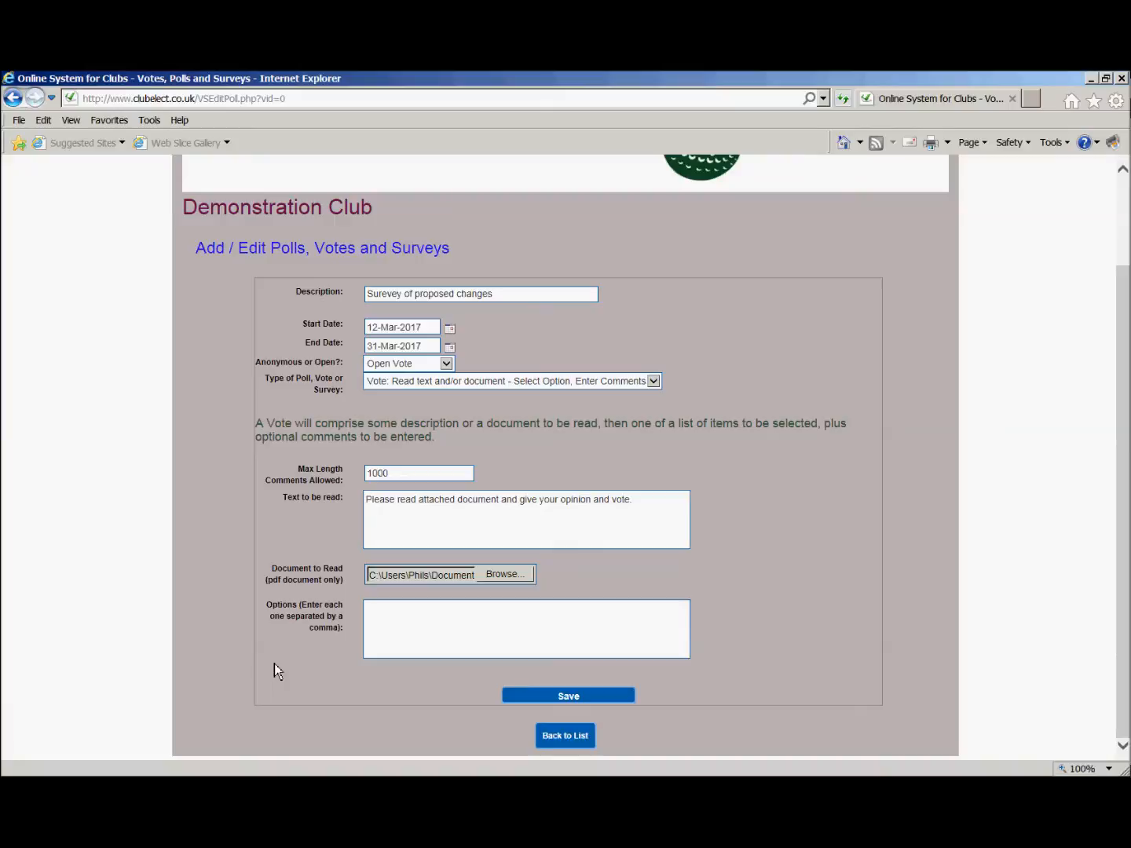
Enter the voting options "Accept, Reject, Abstain" and save the vote.
click(397, 639)
text(Accept, Reject, Abstain)
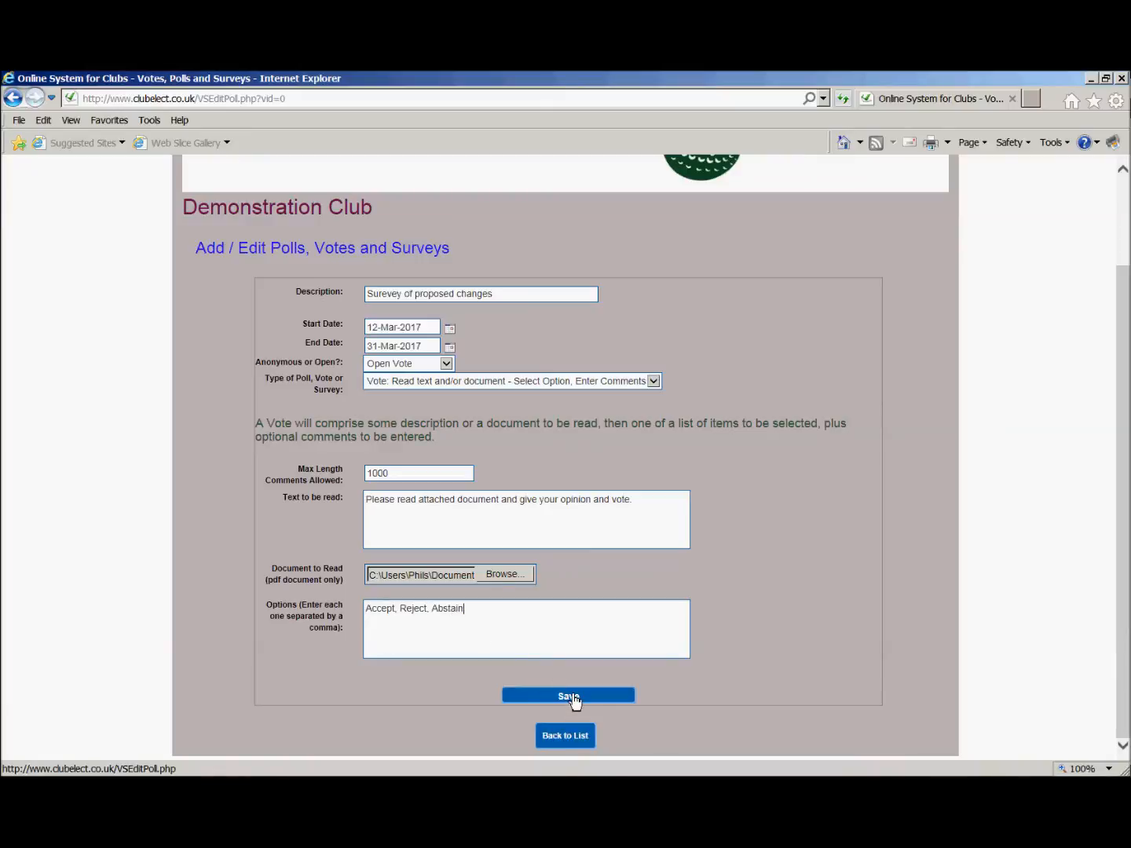
click(571, 696)
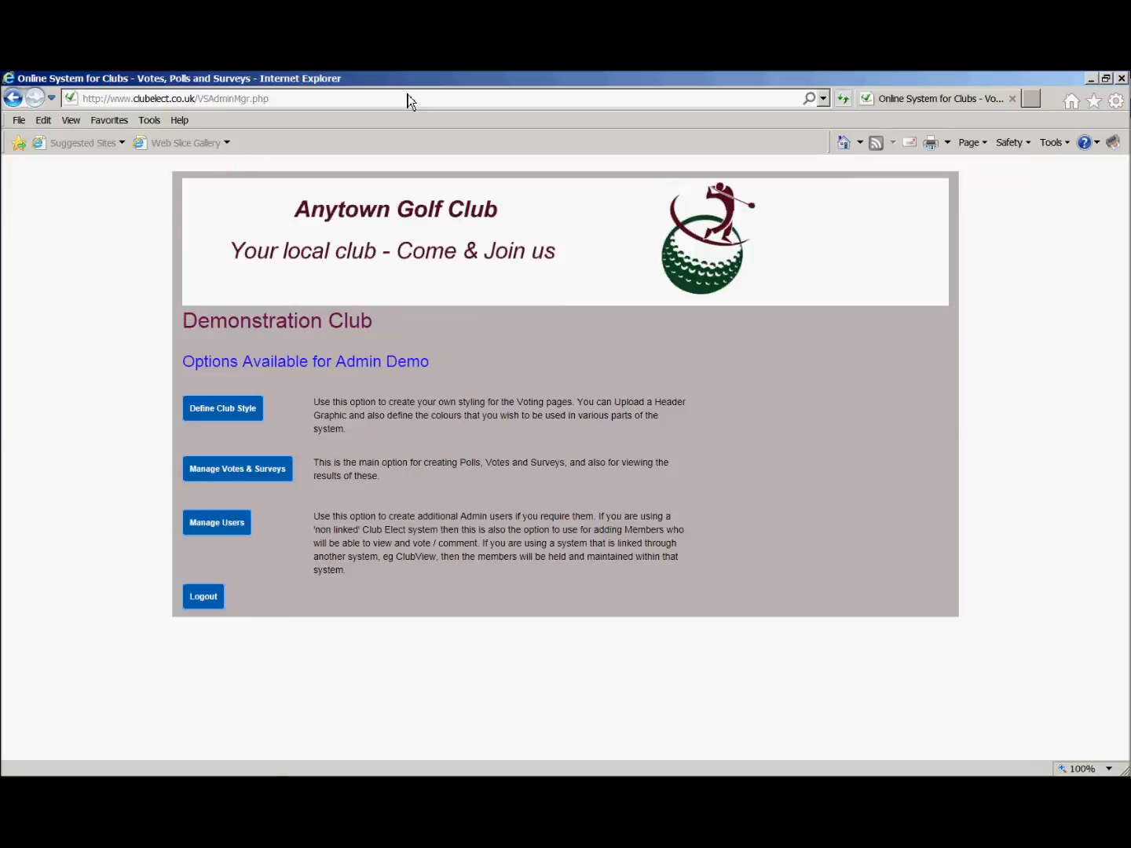
Log out of the admin account and log in with club code Demo01 and the member's username and password.
click(208, 603)
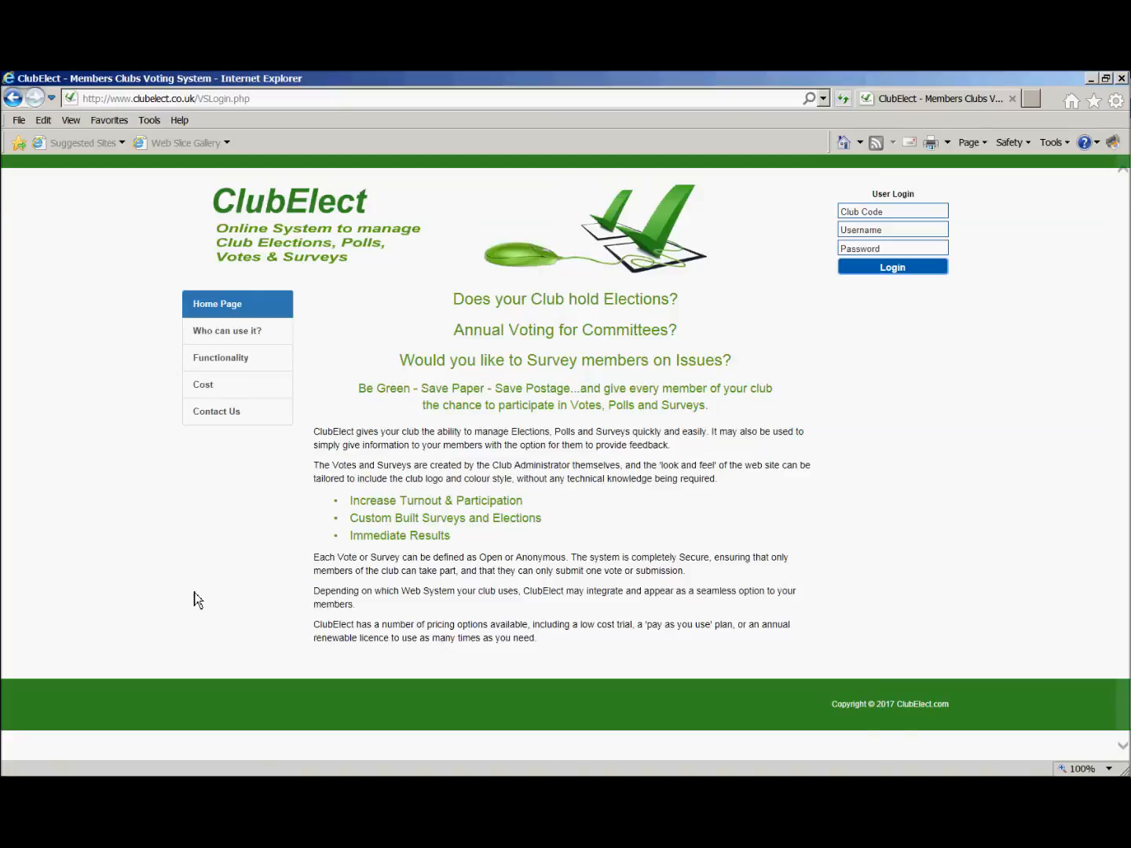
click(900, 211)
text(Demo01)
click(896, 229)
text(robertj)
key(Tab)
text(•••••)
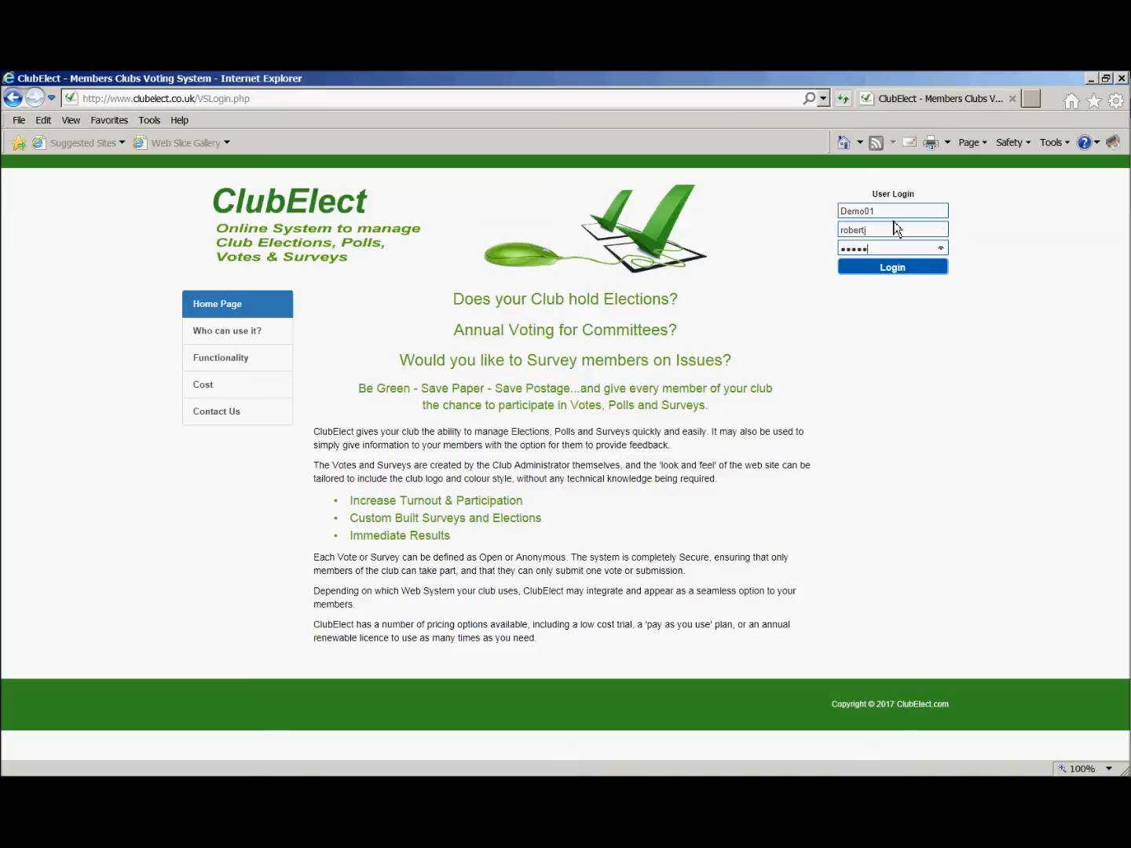
text(•••••)
key(Return)
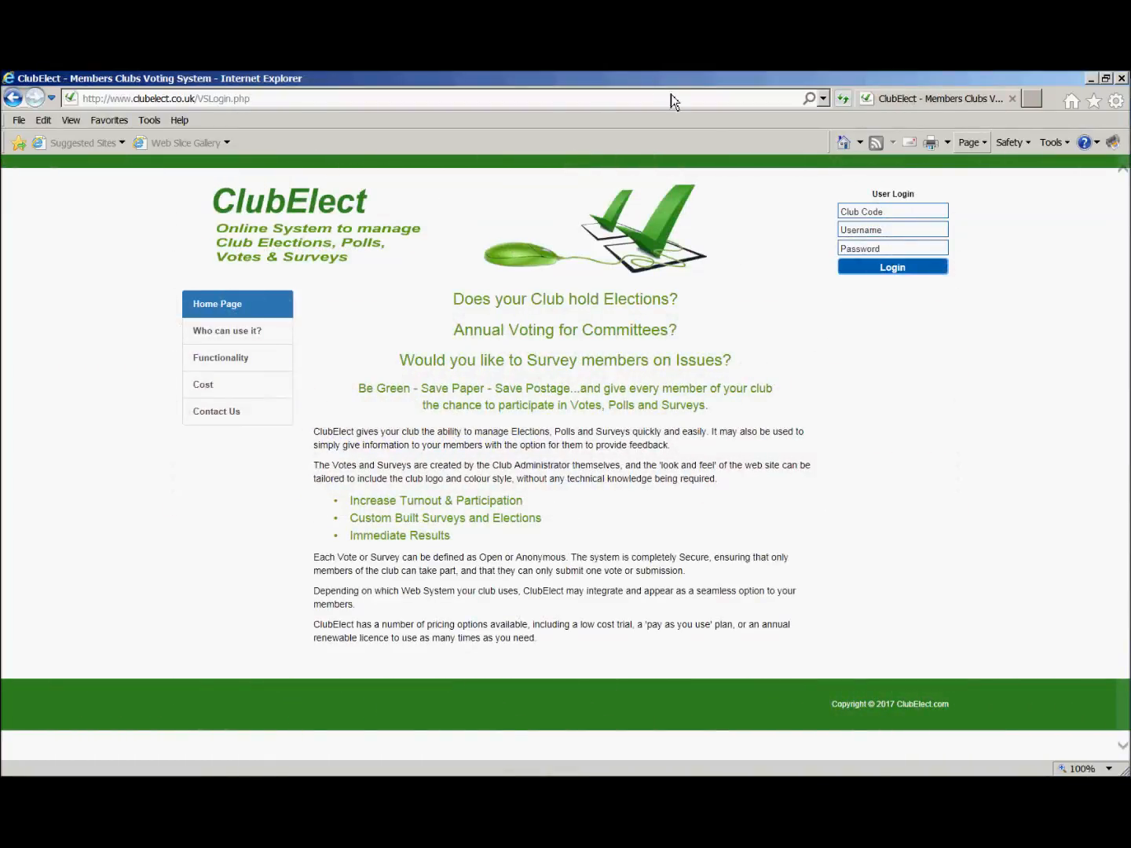
Log in again as the club member, entering club code Demo01, the member's username and the account password.
click(865, 212)
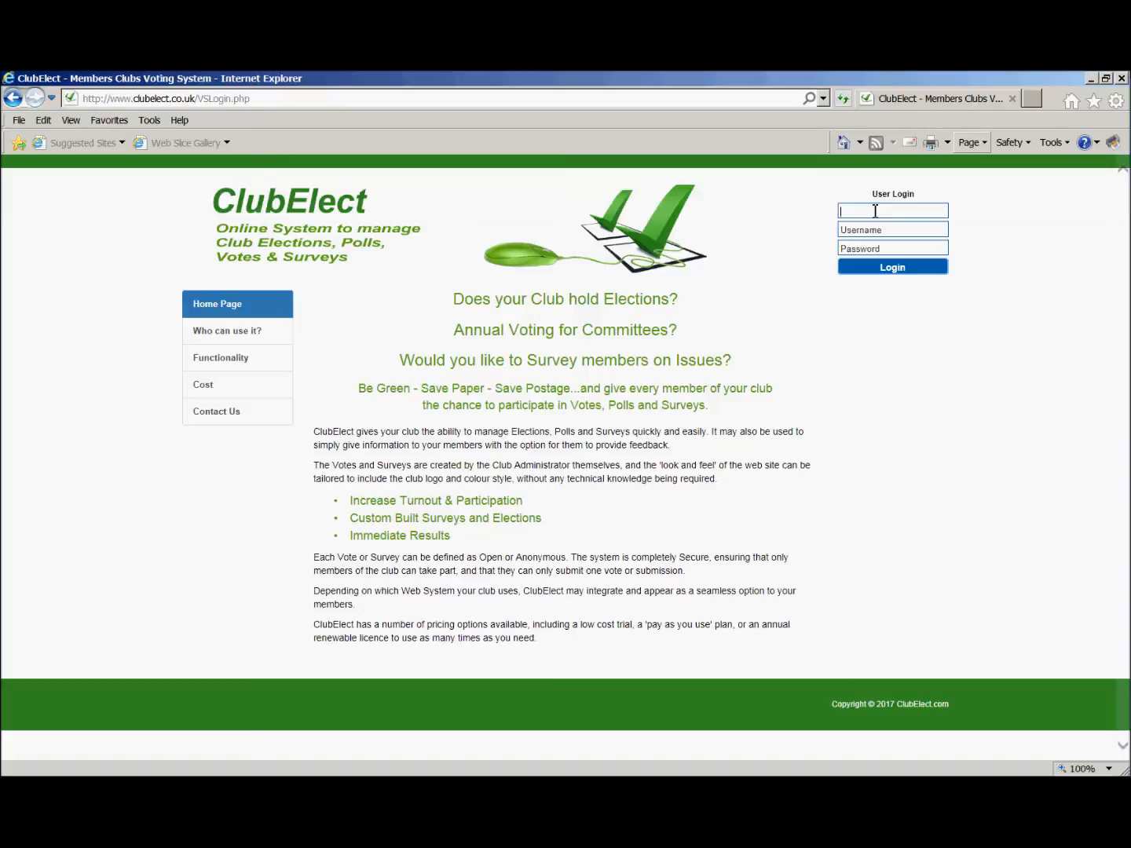
text(Demo01)
key(Tab)
text(rober)
text(t.j)
key(Tab)
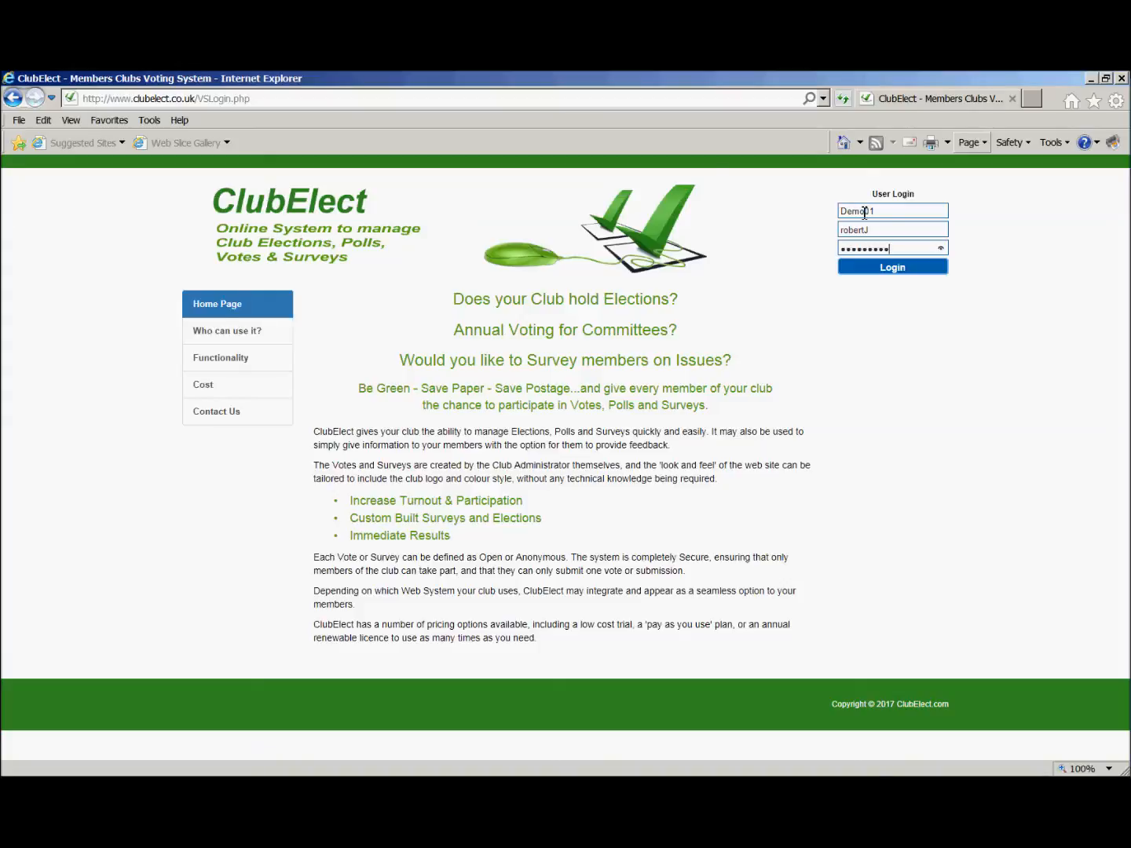
key(Return)
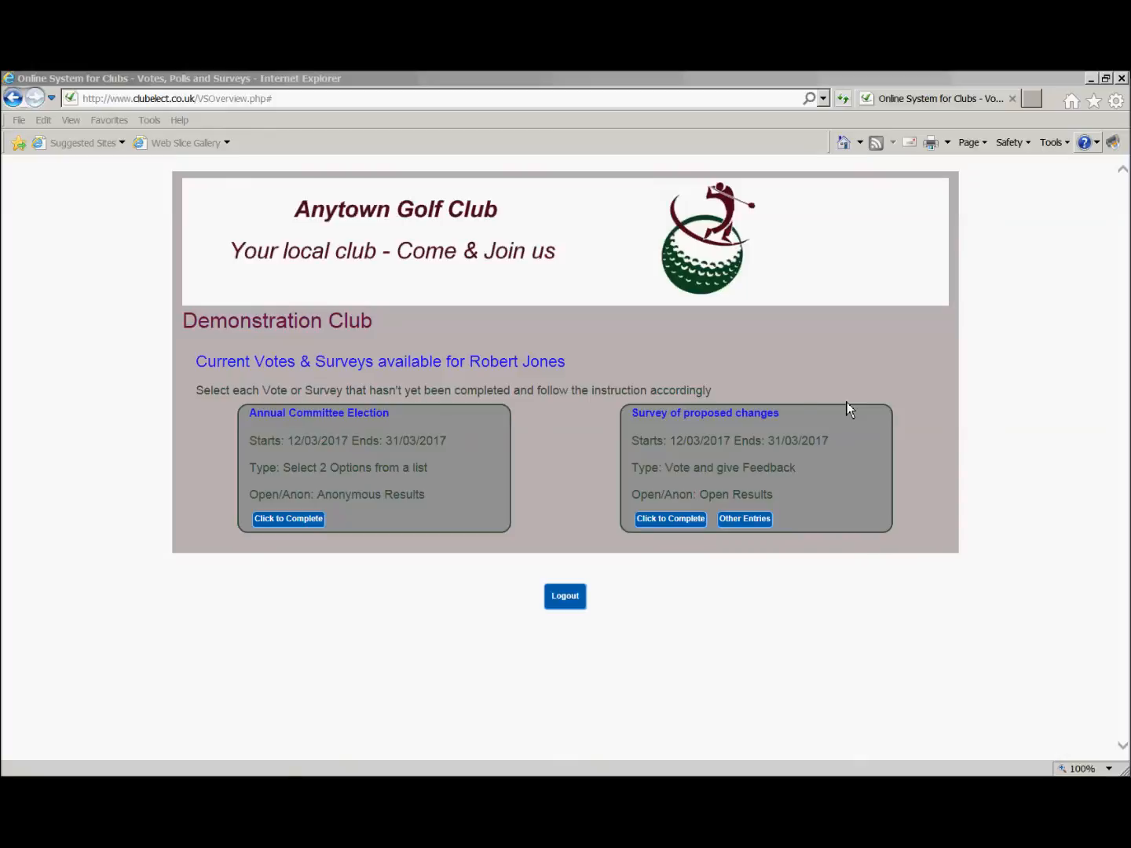
Open the Annual Committee Election for completion and try to submit it with options 2, 4 and 5 selected.
click(307, 523)
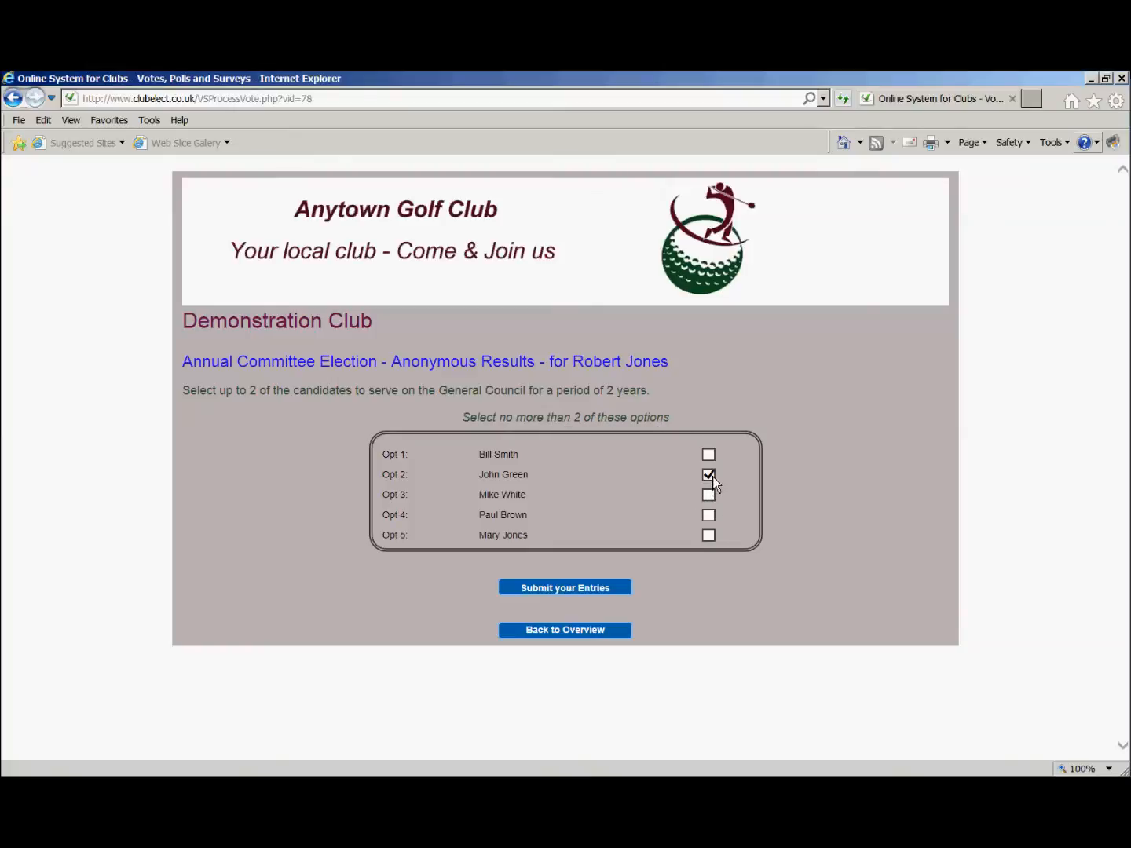
click(710, 518)
click(709, 536)
click(607, 595)
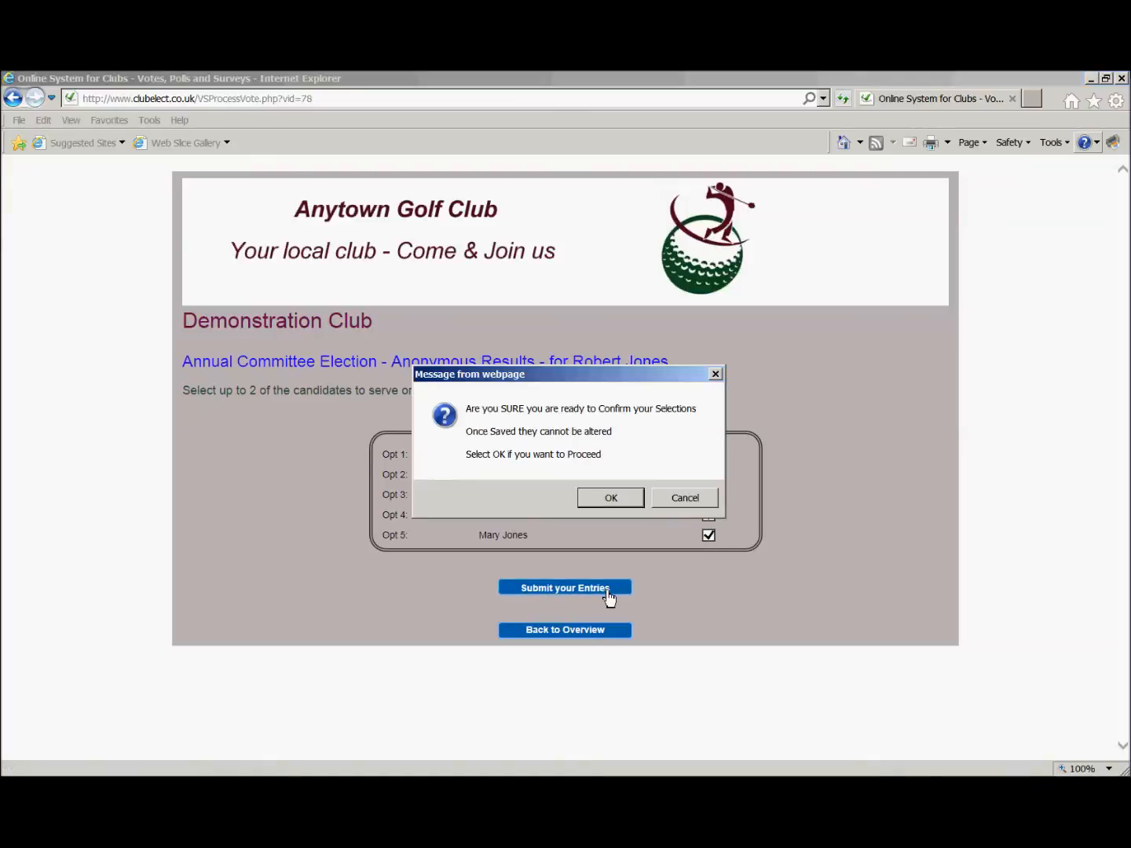
click(607, 498)
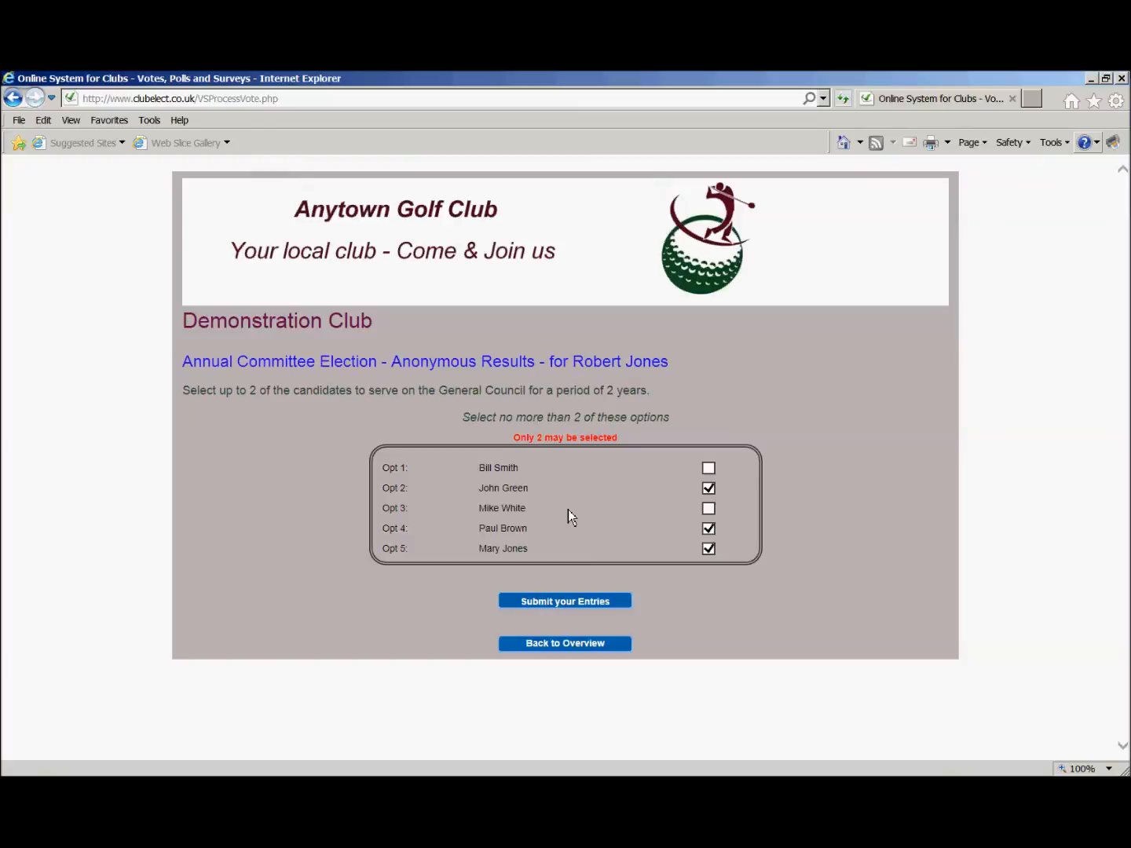
Deselect option 5, then submit and confirm the election entry with only options 2 and 4 selected.
click(710, 550)
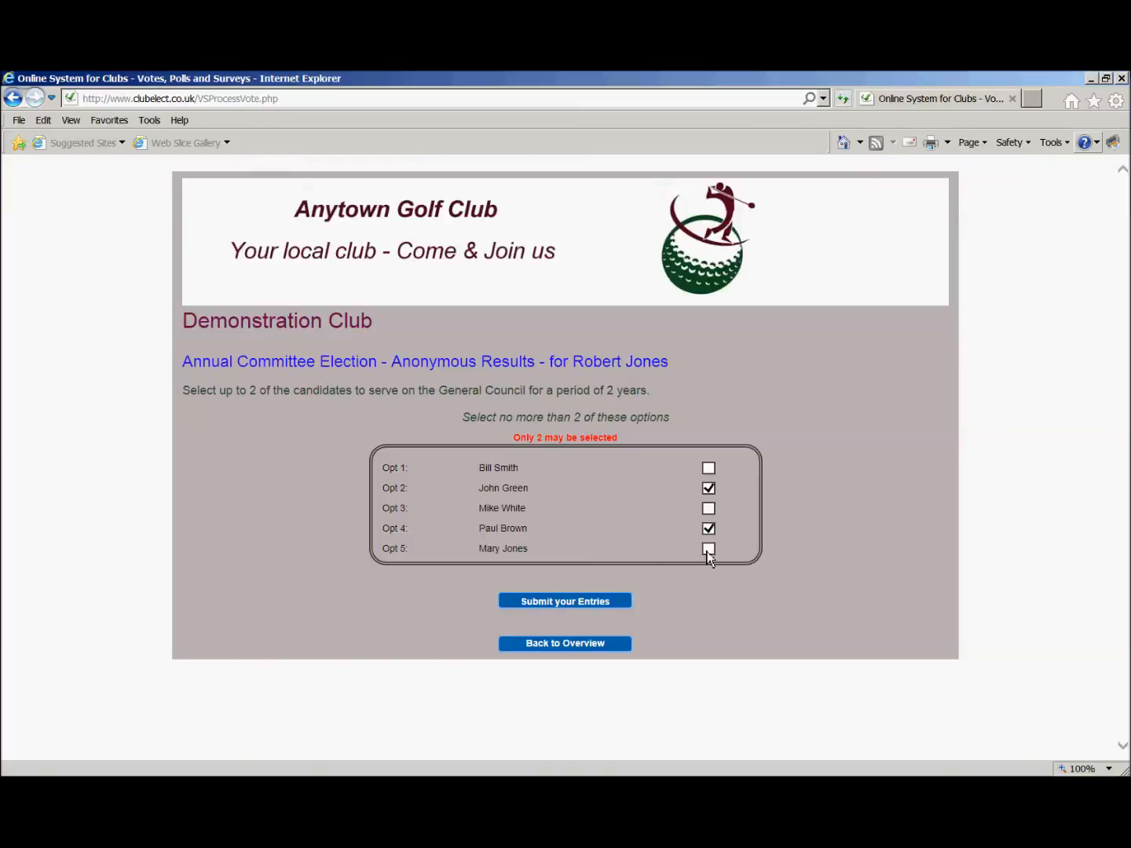
click(578, 604)
click(607, 498)
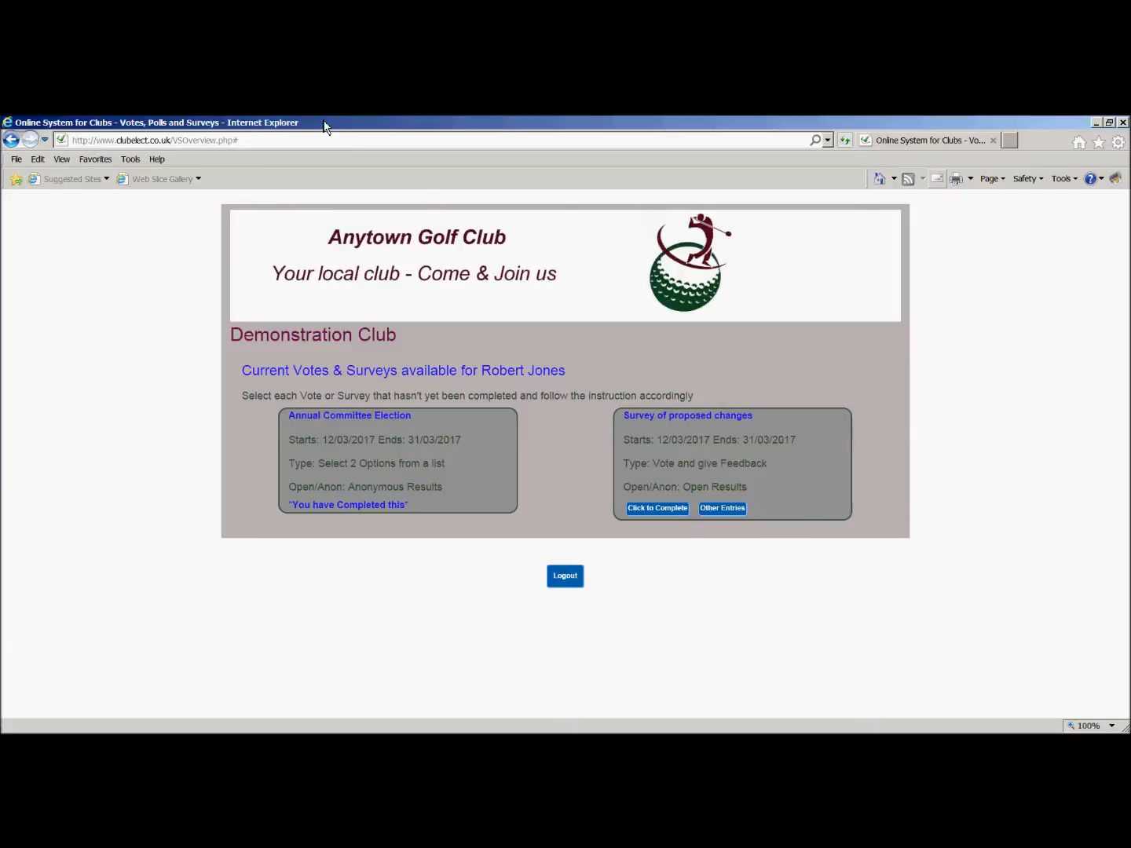
Open the Survey of proposed changes for completion, read through its attached PDF document and close it.
click(650, 515)
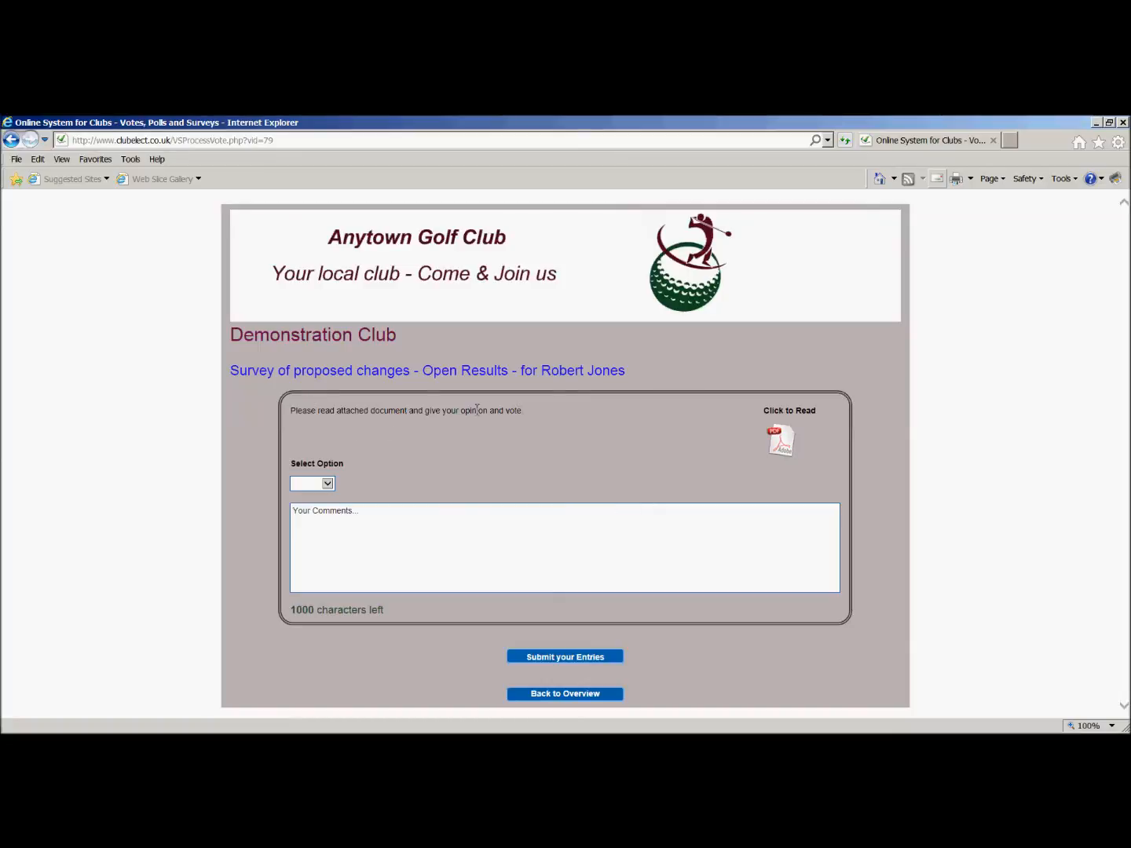
click(787, 444)
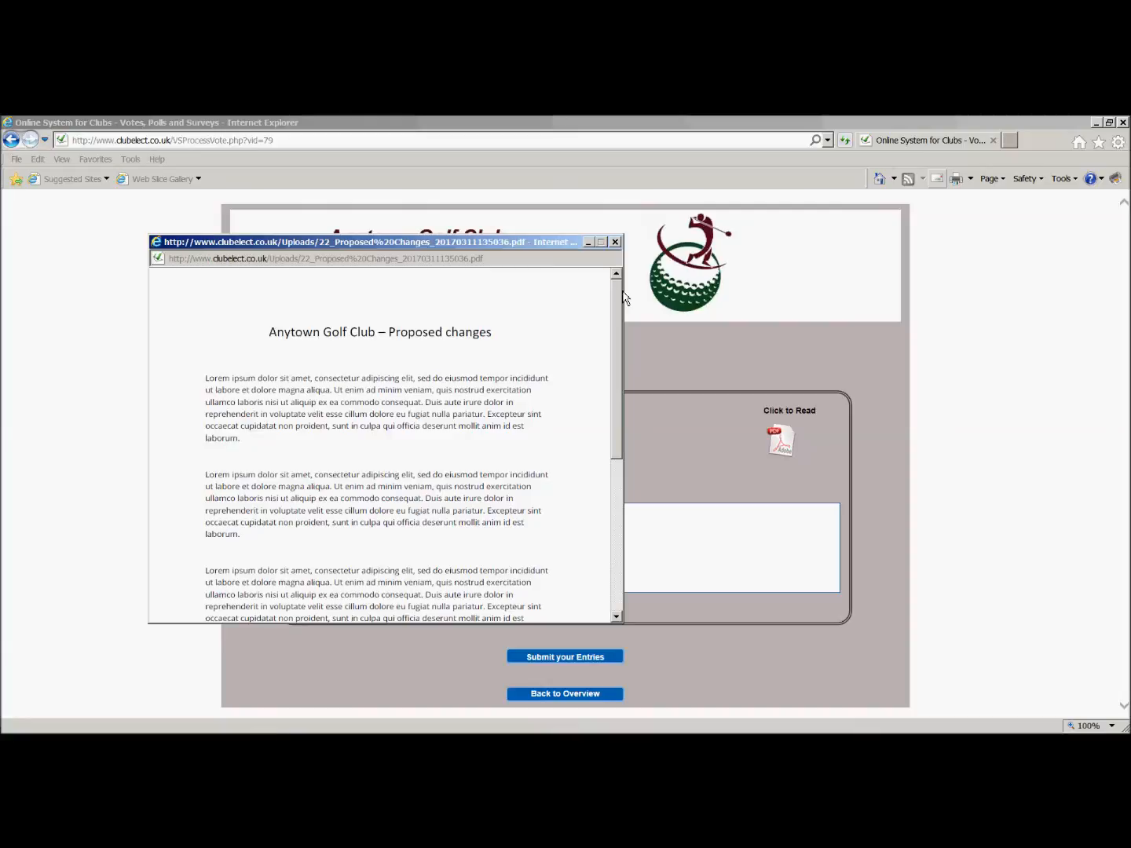
drag(618, 321, 618, 279)
click(617, 242)
Enter the survey comment "yes I agree with the proposals" and choose Accept as the voting option.
click(369, 515)
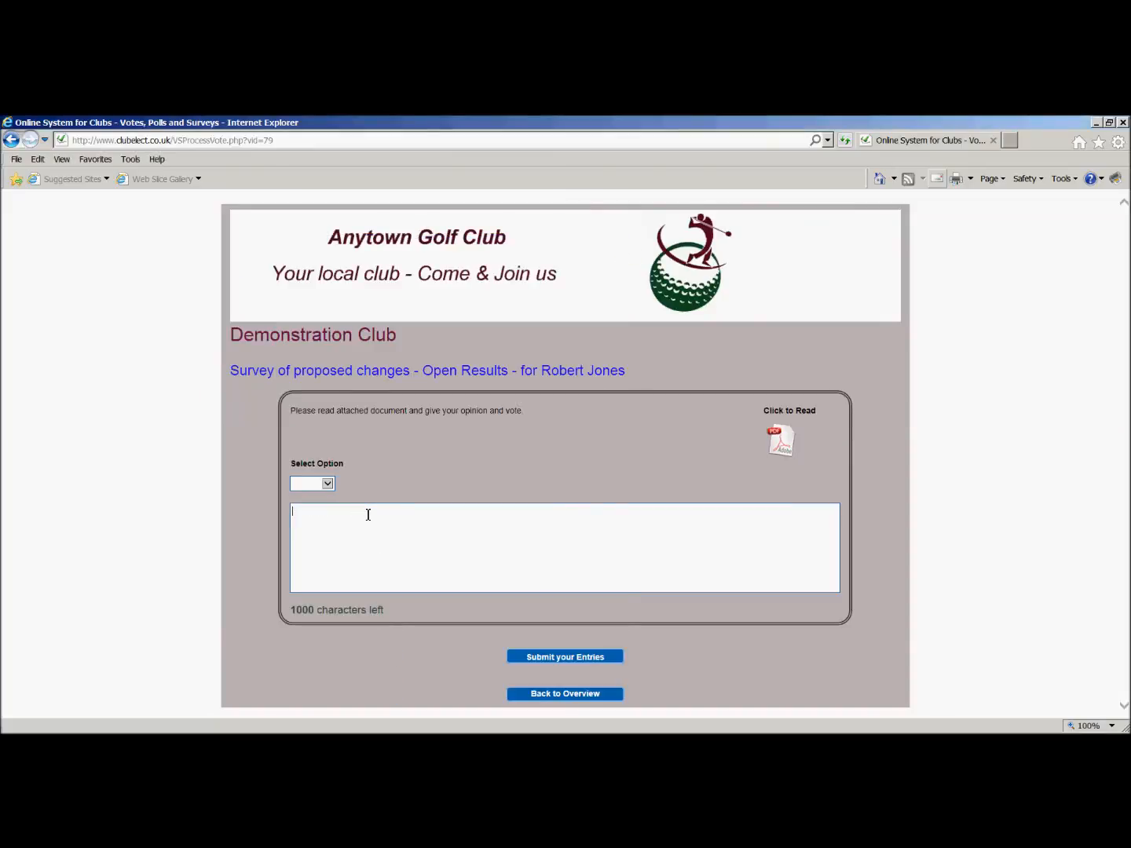
text(yes I agree with the propos)
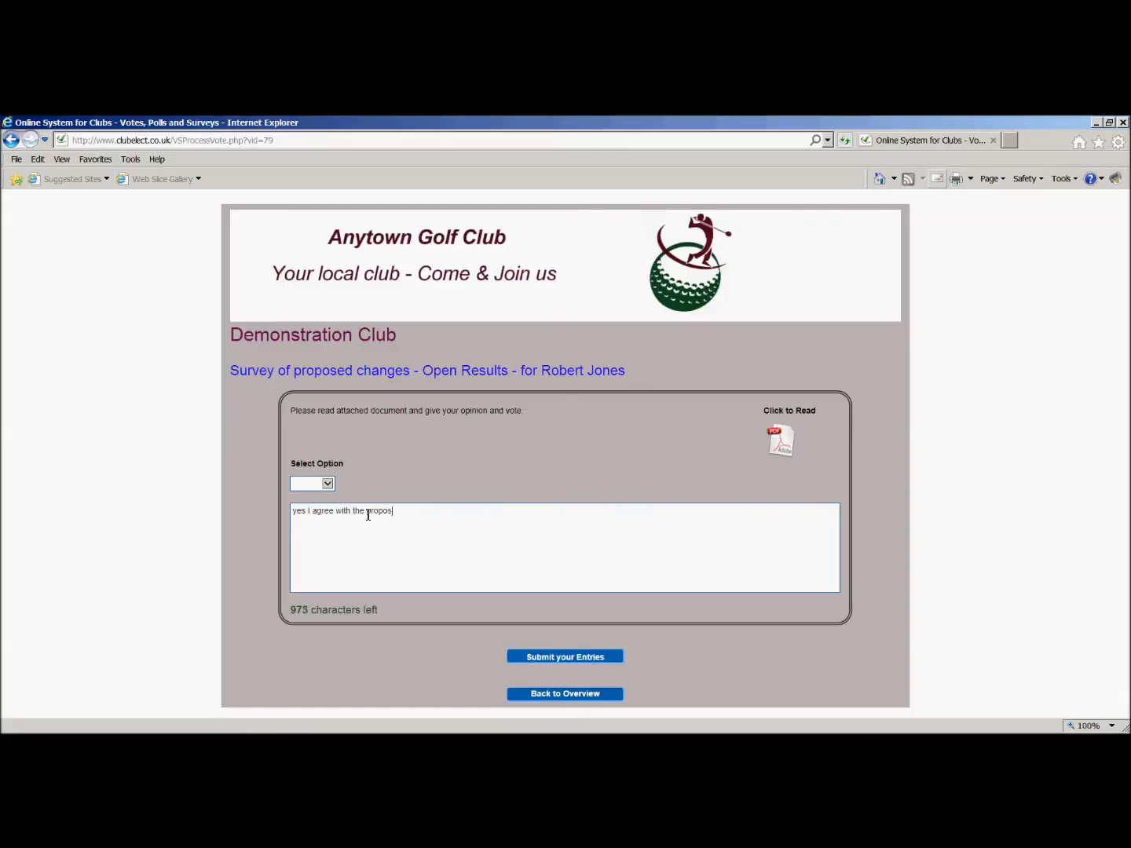
text(als)
click(326, 487)
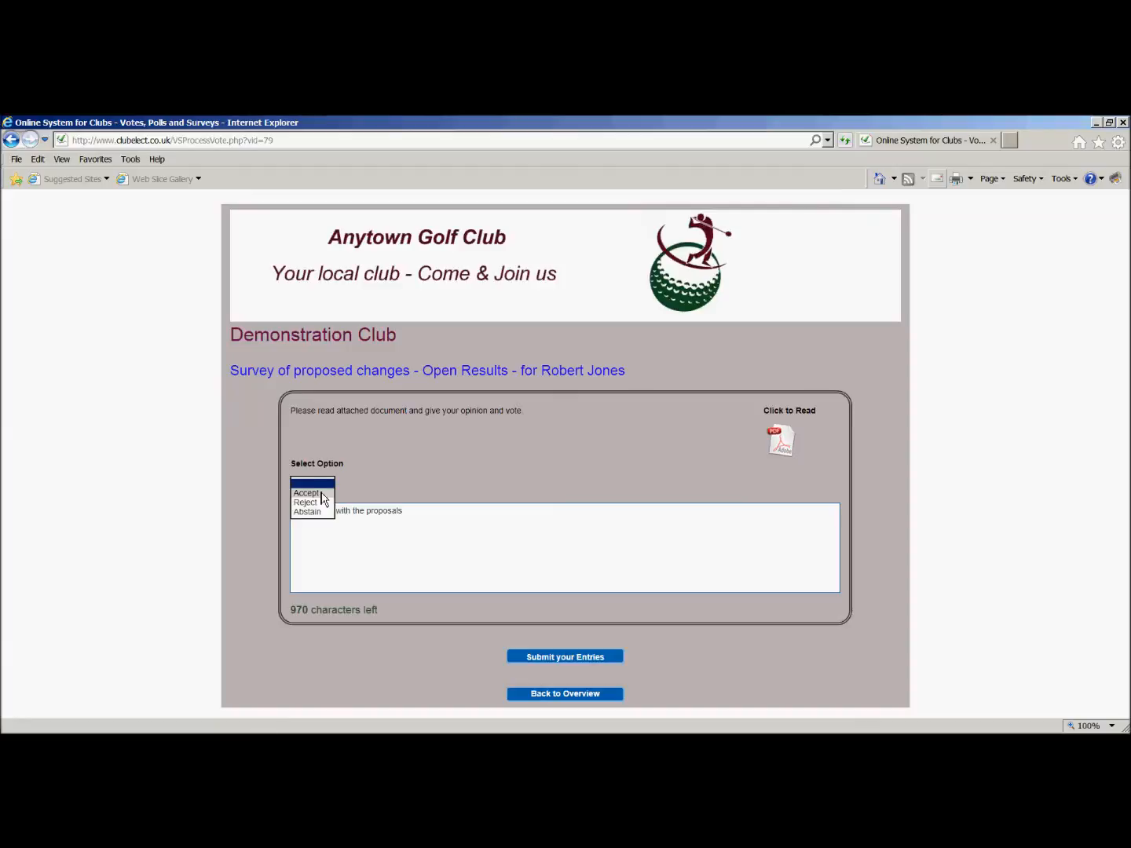
click(321, 493)
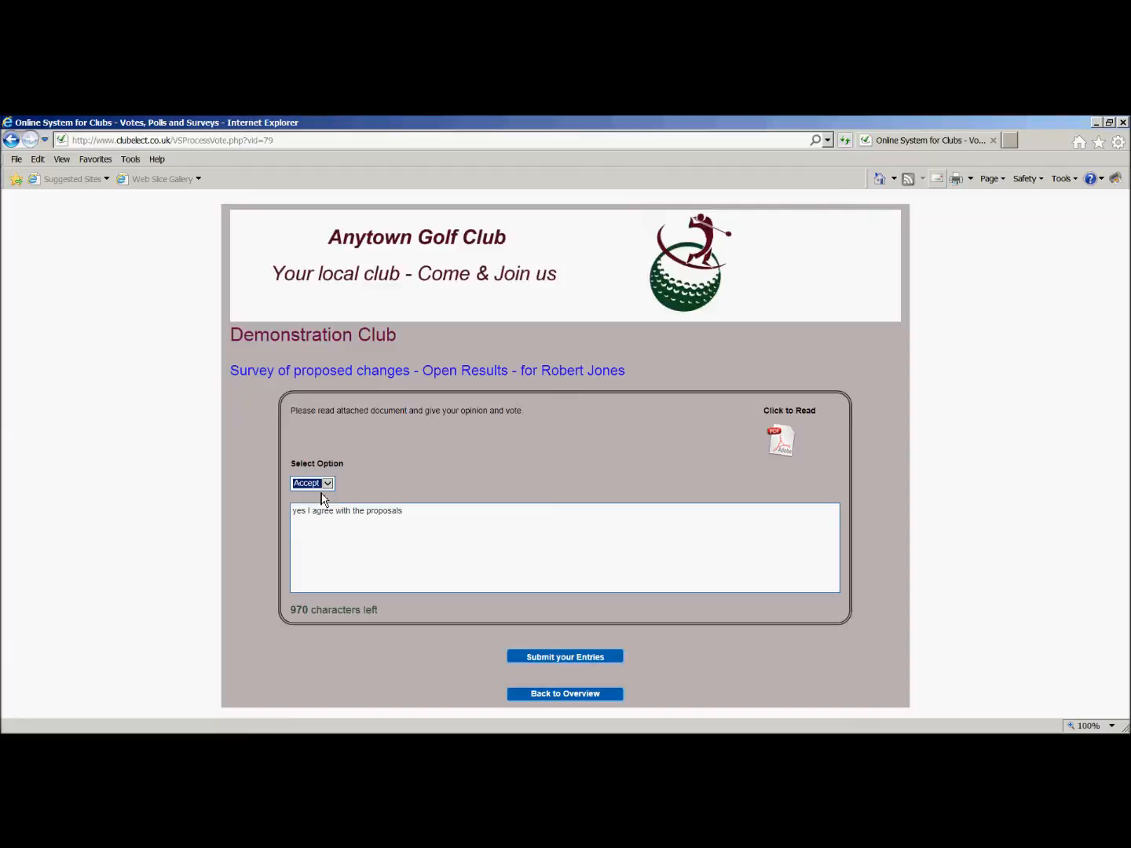
Submit and confirm the Survey of proposed changes entry, and open the other members' entries for that survey.
click(585, 660)
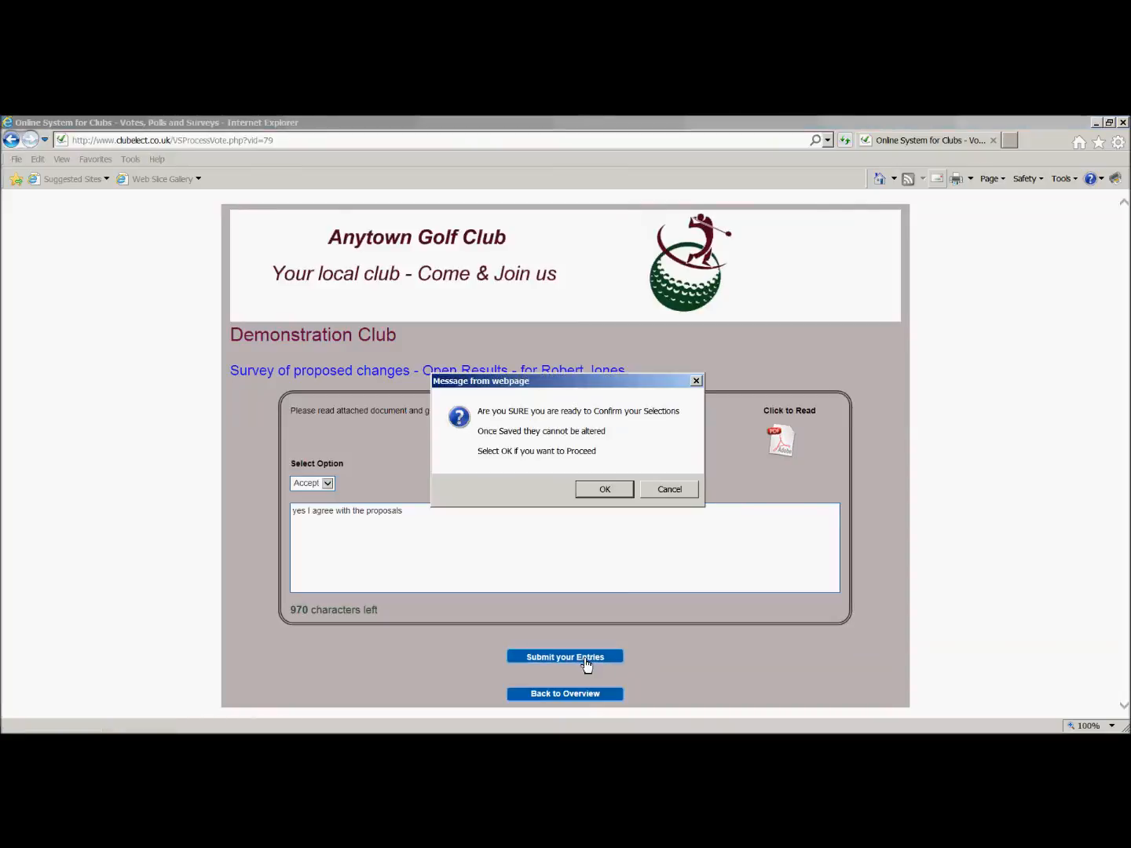
click(603, 489)
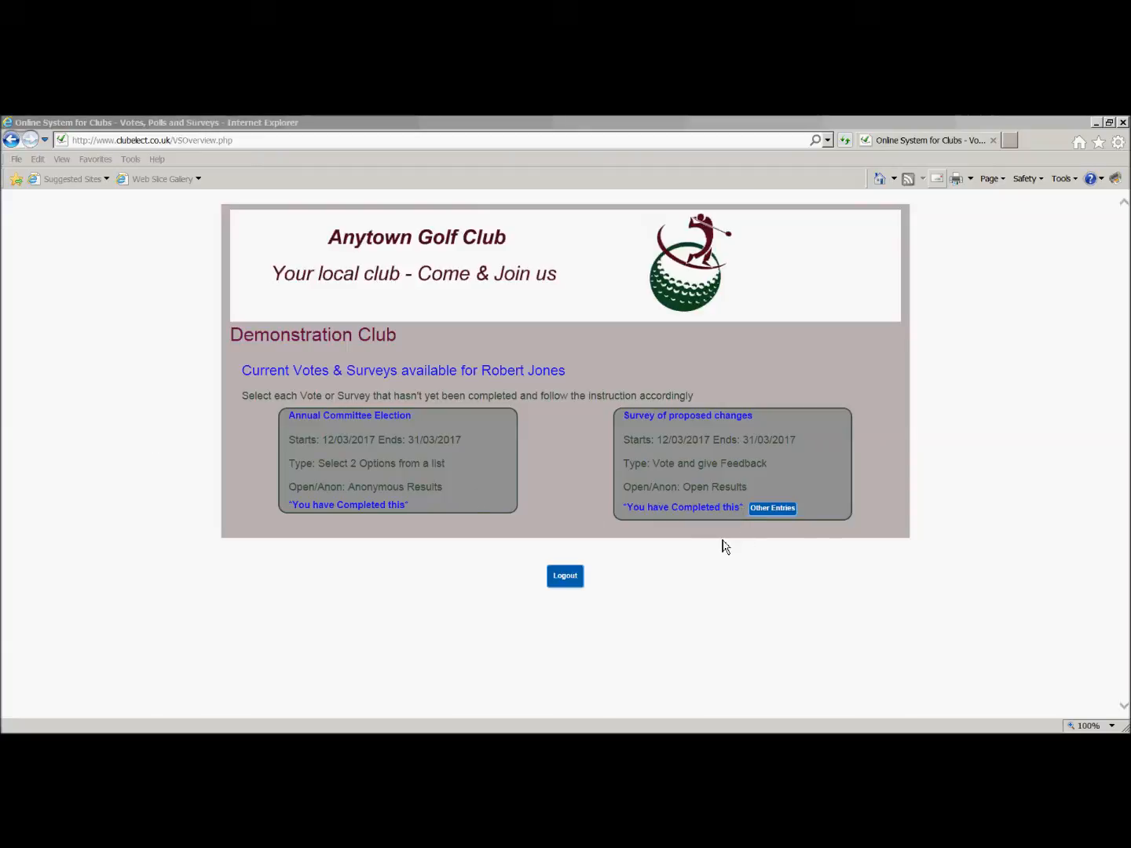
click(773, 509)
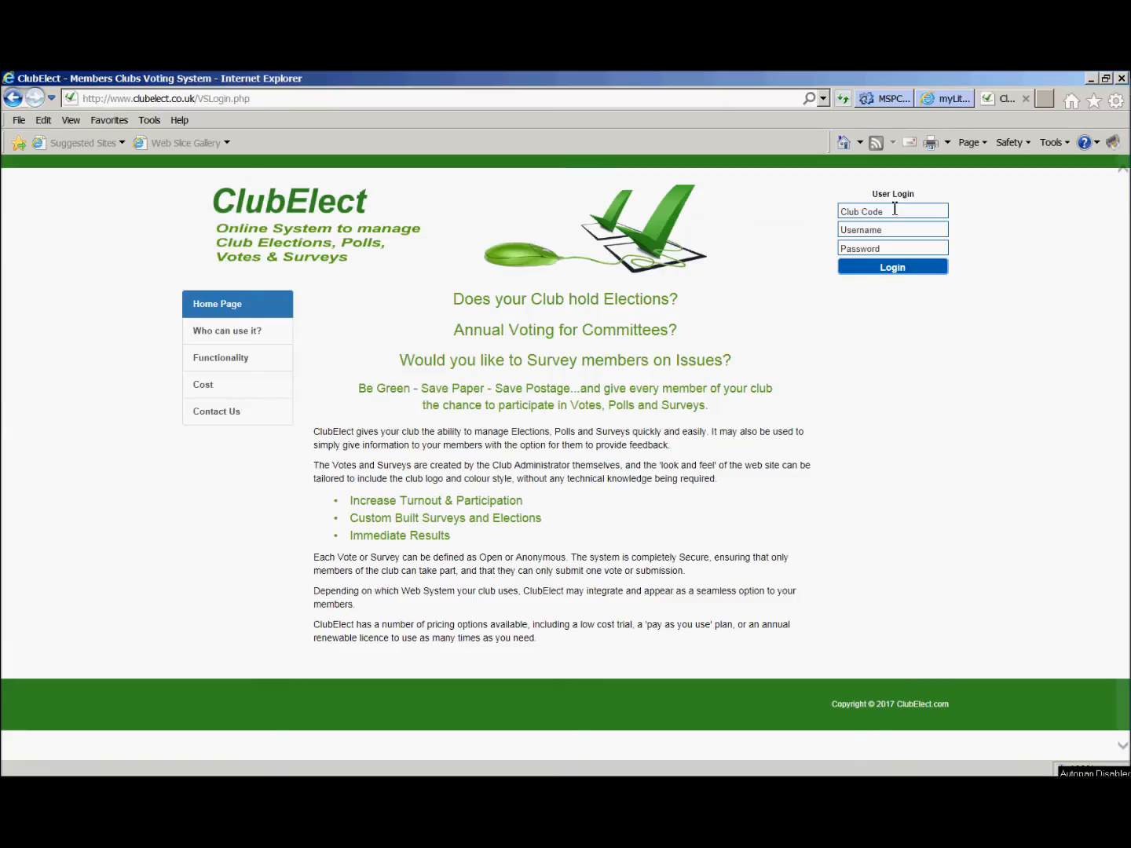
Log in as the club administrator, entering club code Demo01, username Admin and the account password.
click(895, 210)
text(Demo01)
click(879, 227)
text(Admin)
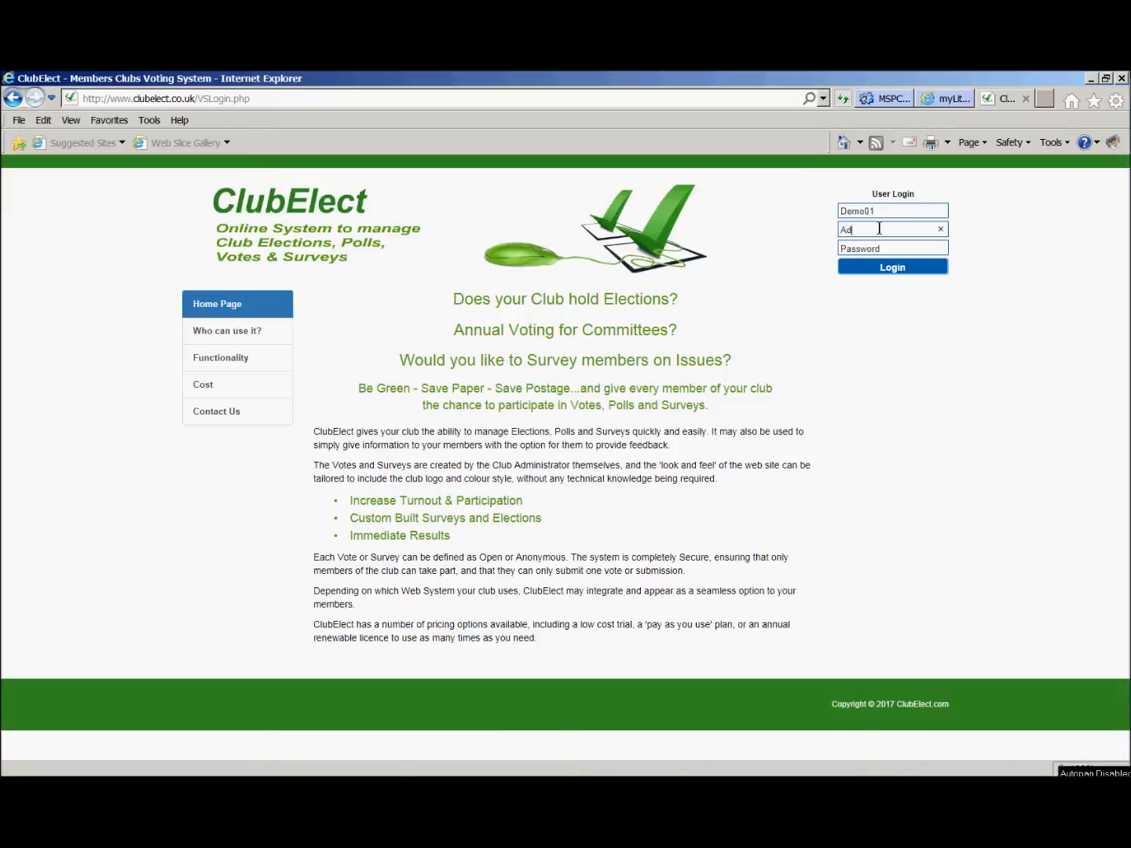
key(Tab)
text(•••••••••)
key(Return)
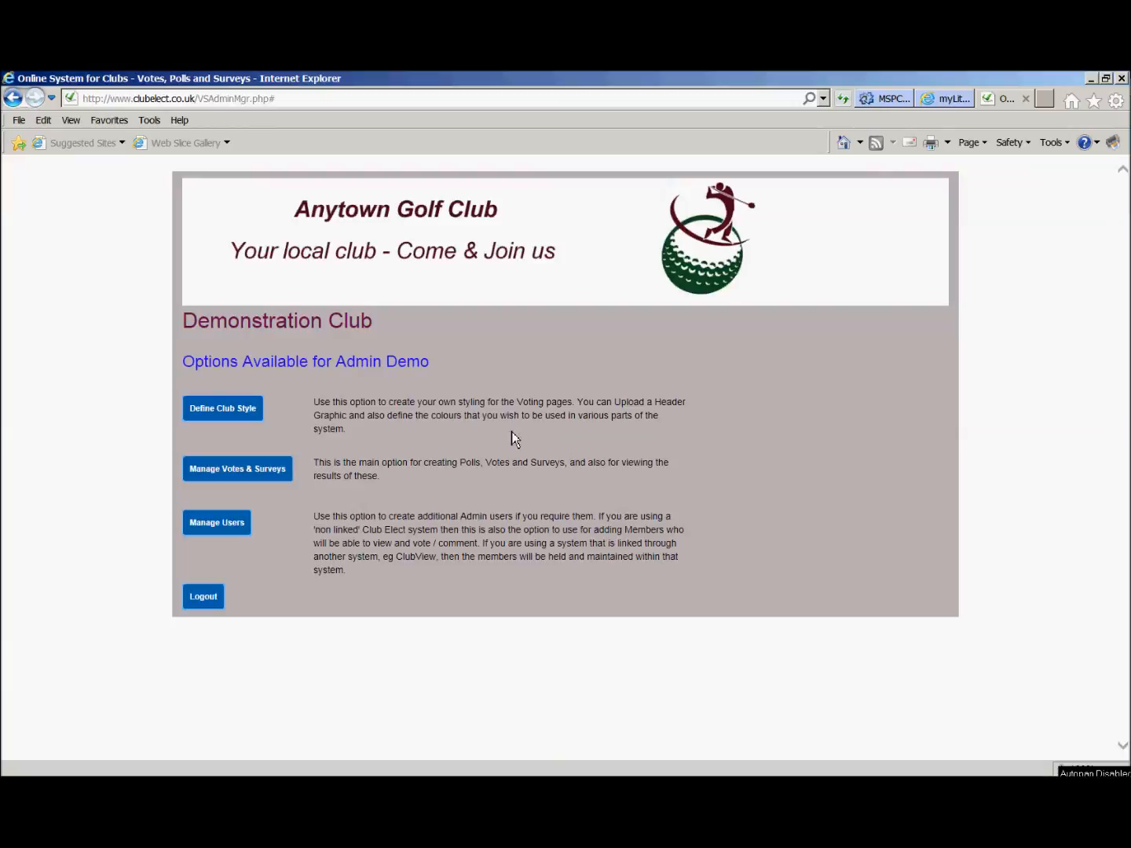
Open the votes and surveys management overview and view the results of the Annual Committee Election.
click(239, 474)
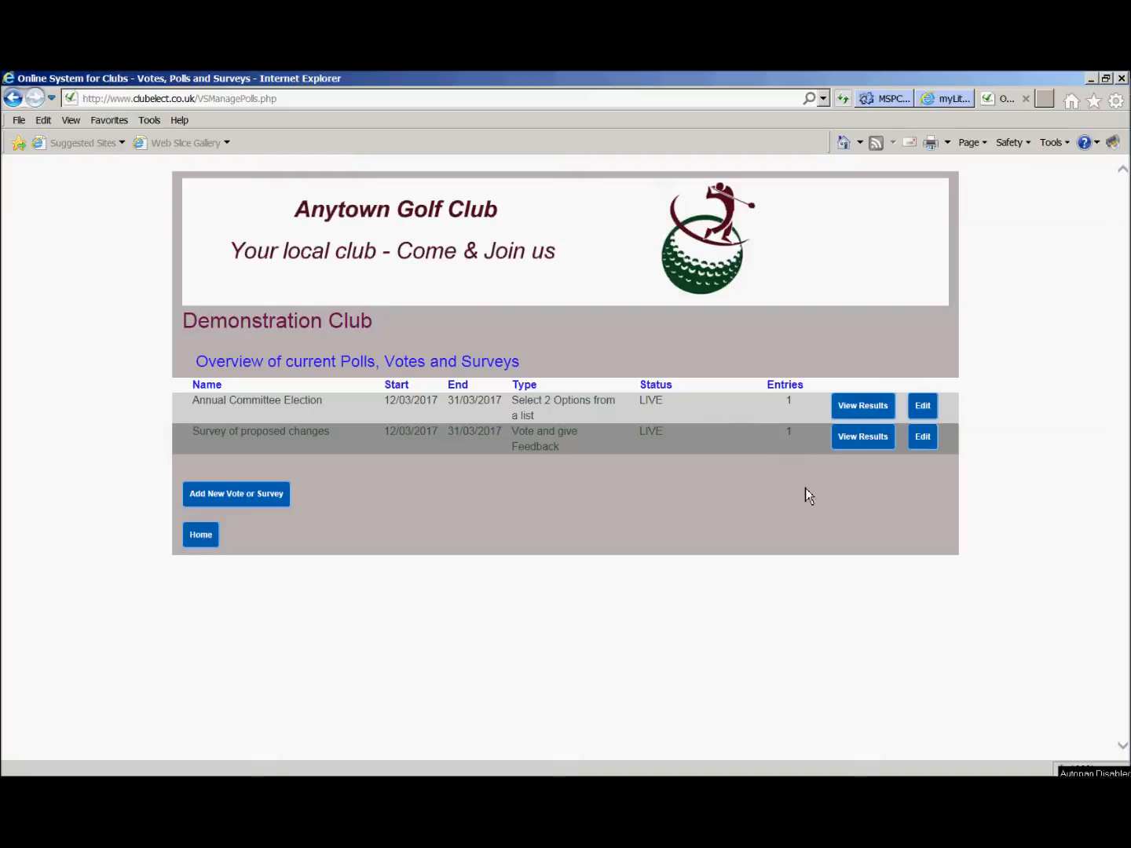
click(860, 414)
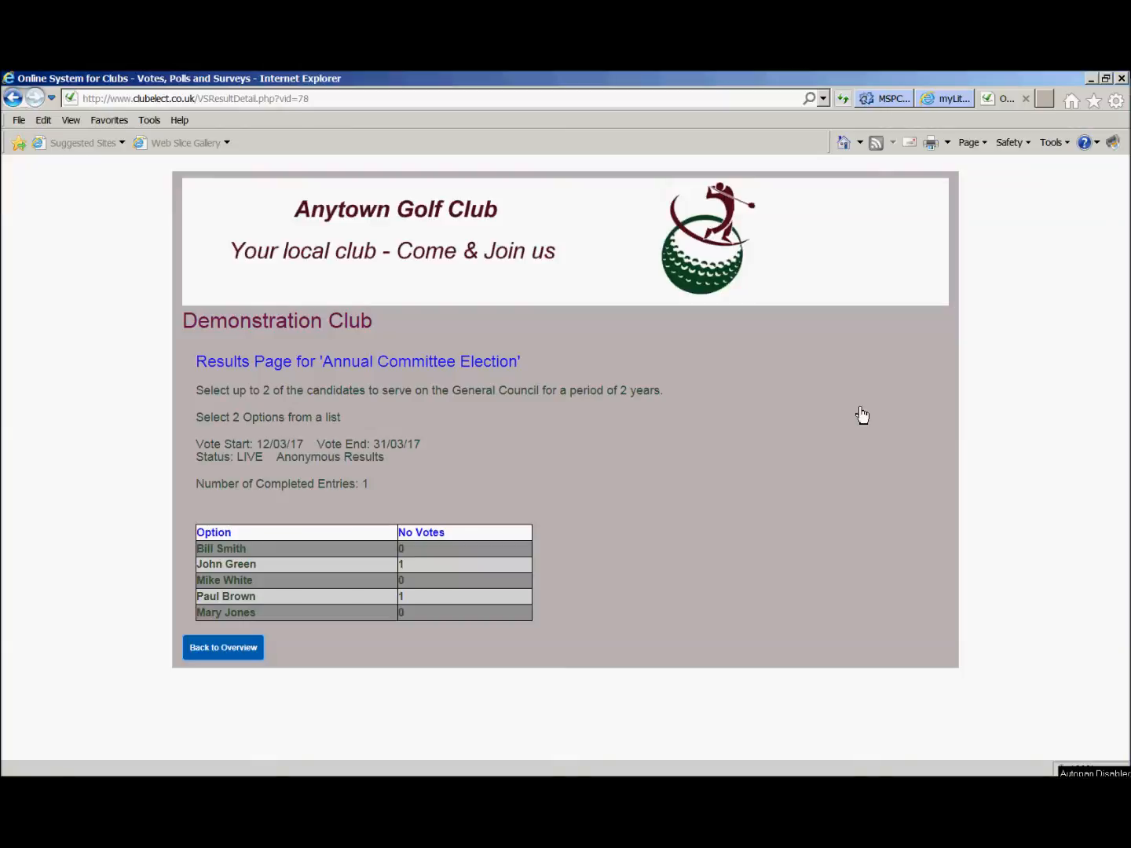
click(234, 655)
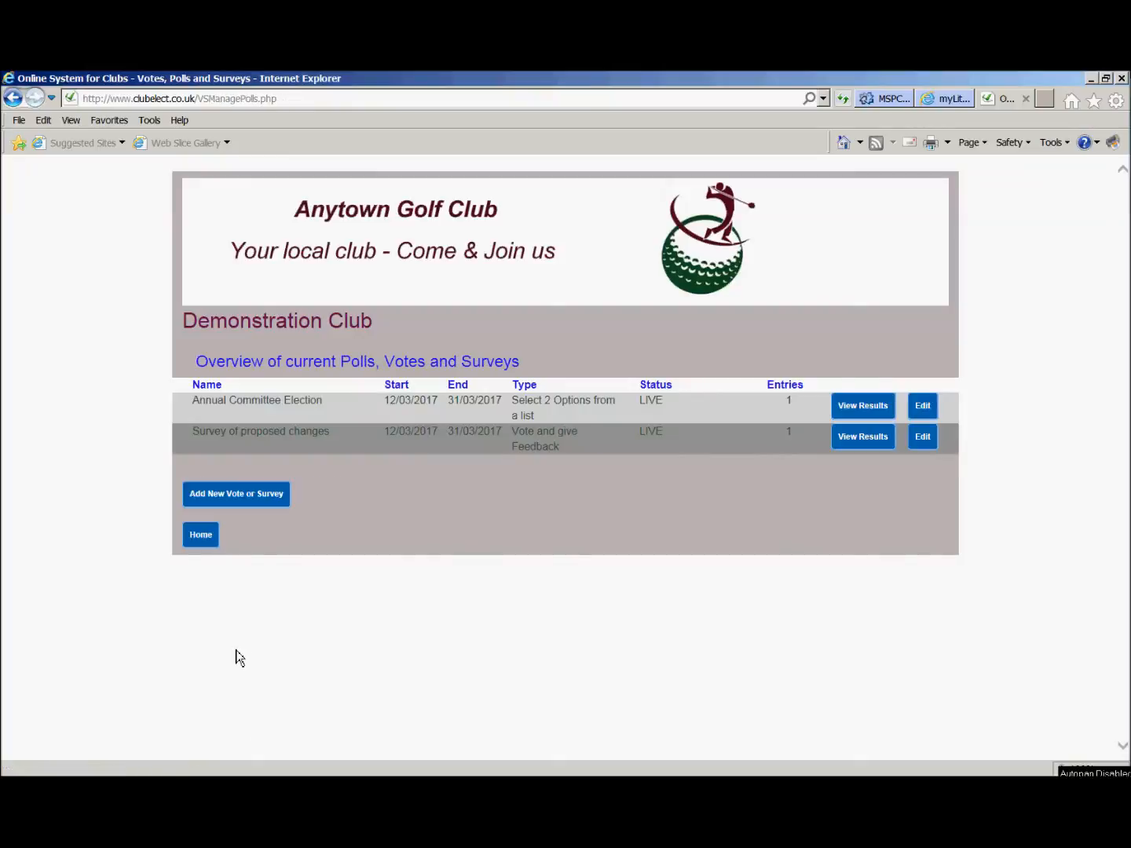
View the results of the Survey of proposed changes, including the comments submitted by members.
click(859, 438)
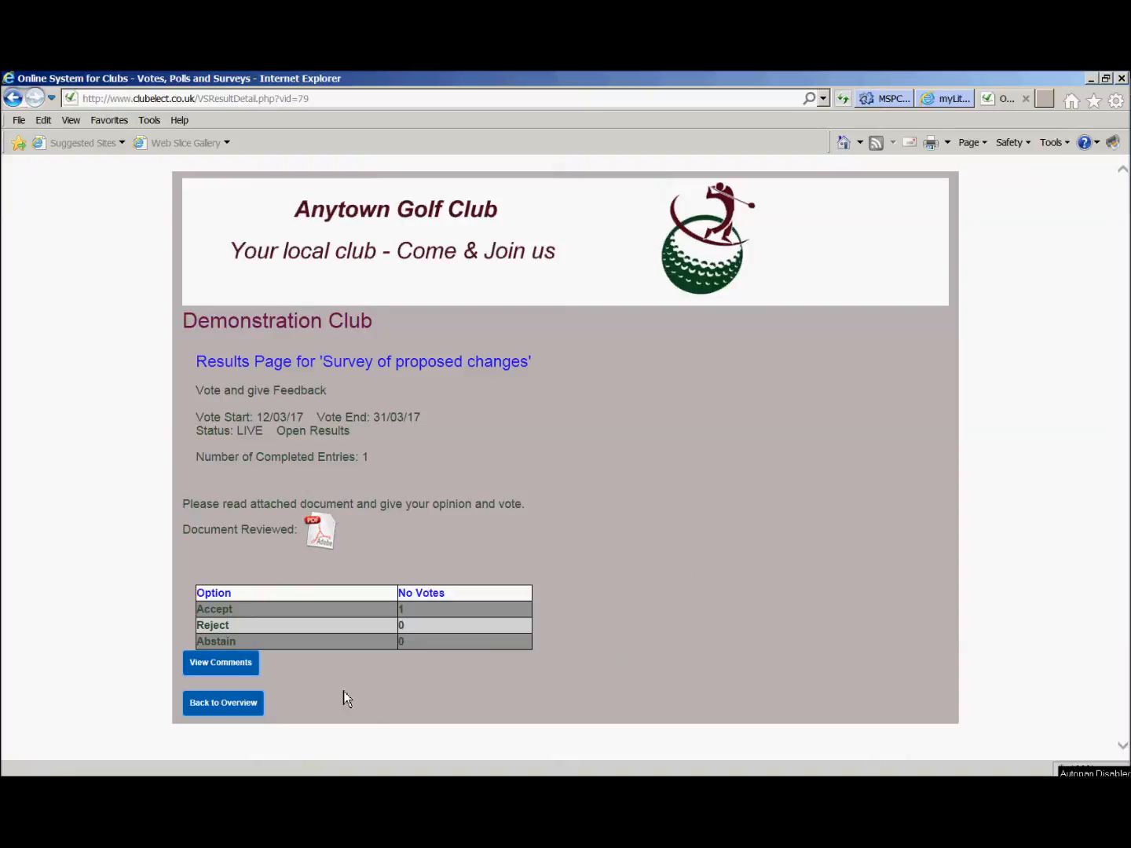
click(234, 669)
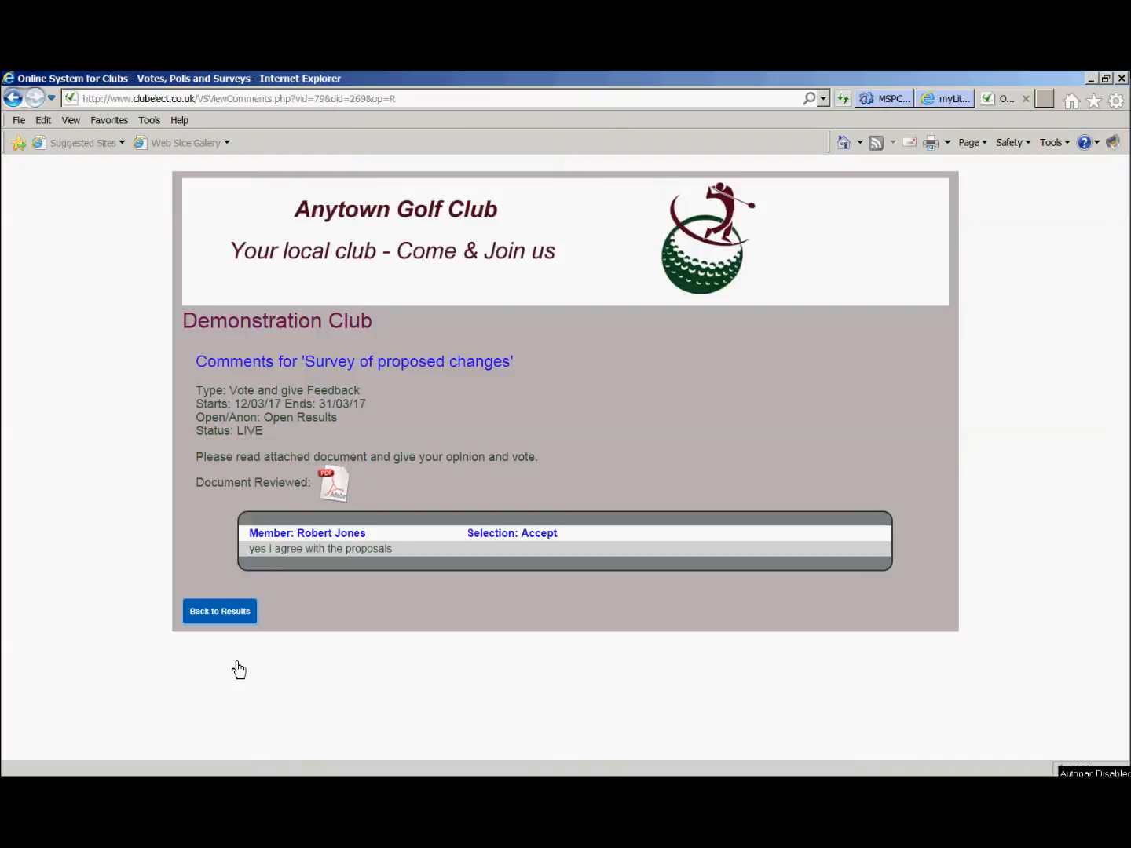
click(231, 618)
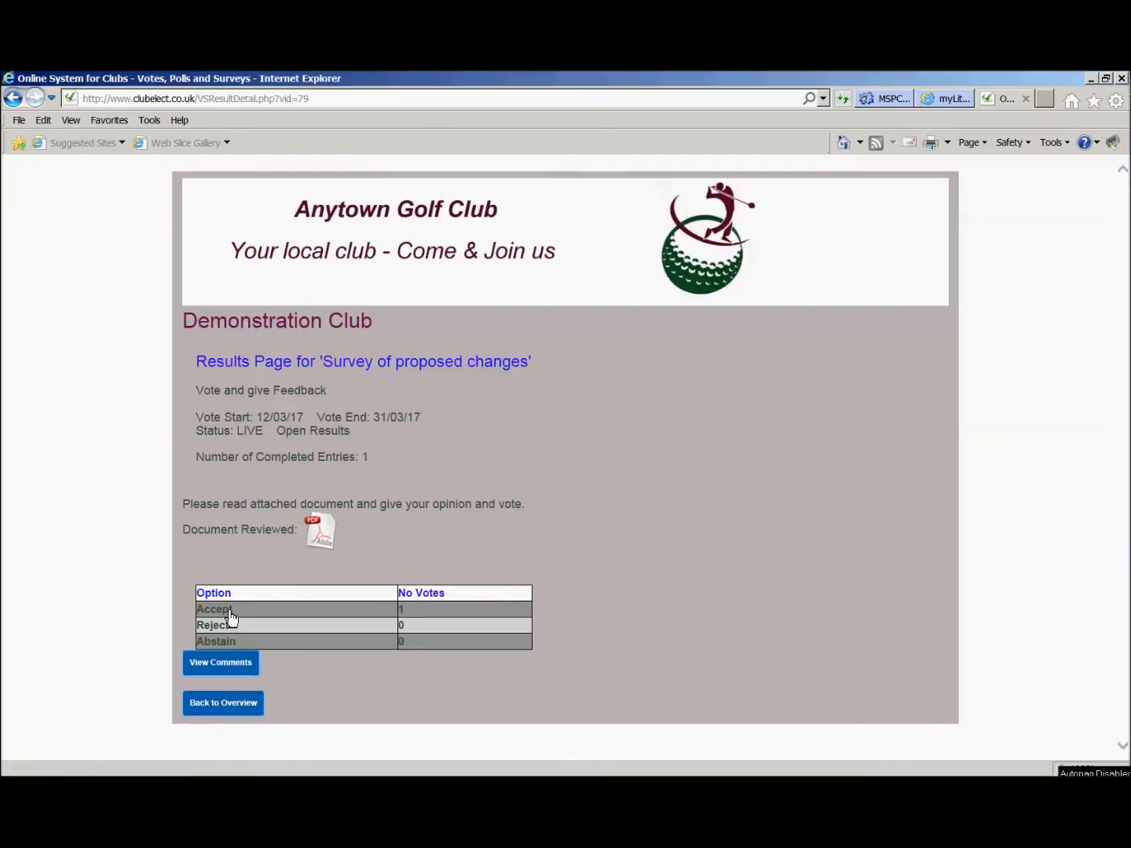
Leave the survey results, return to the administrator's home page and log out.
click(259, 716)
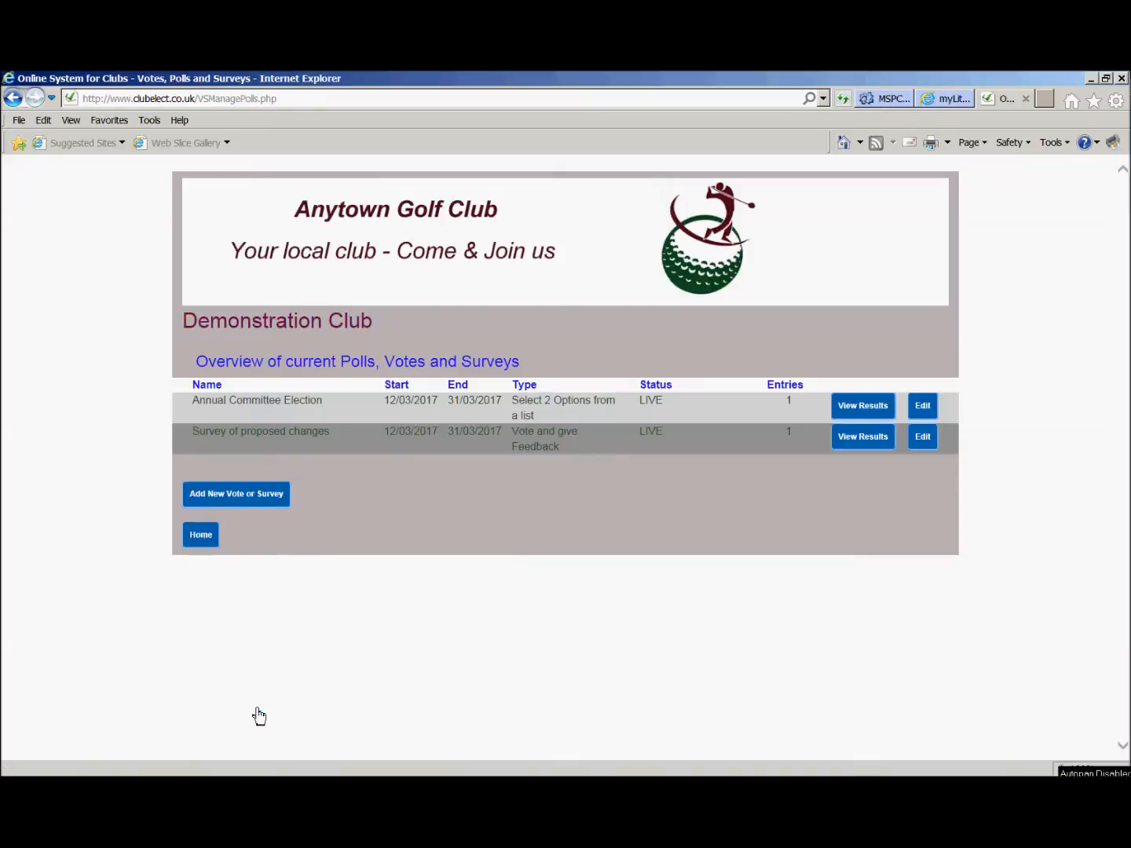
click(200, 535)
click(202, 603)
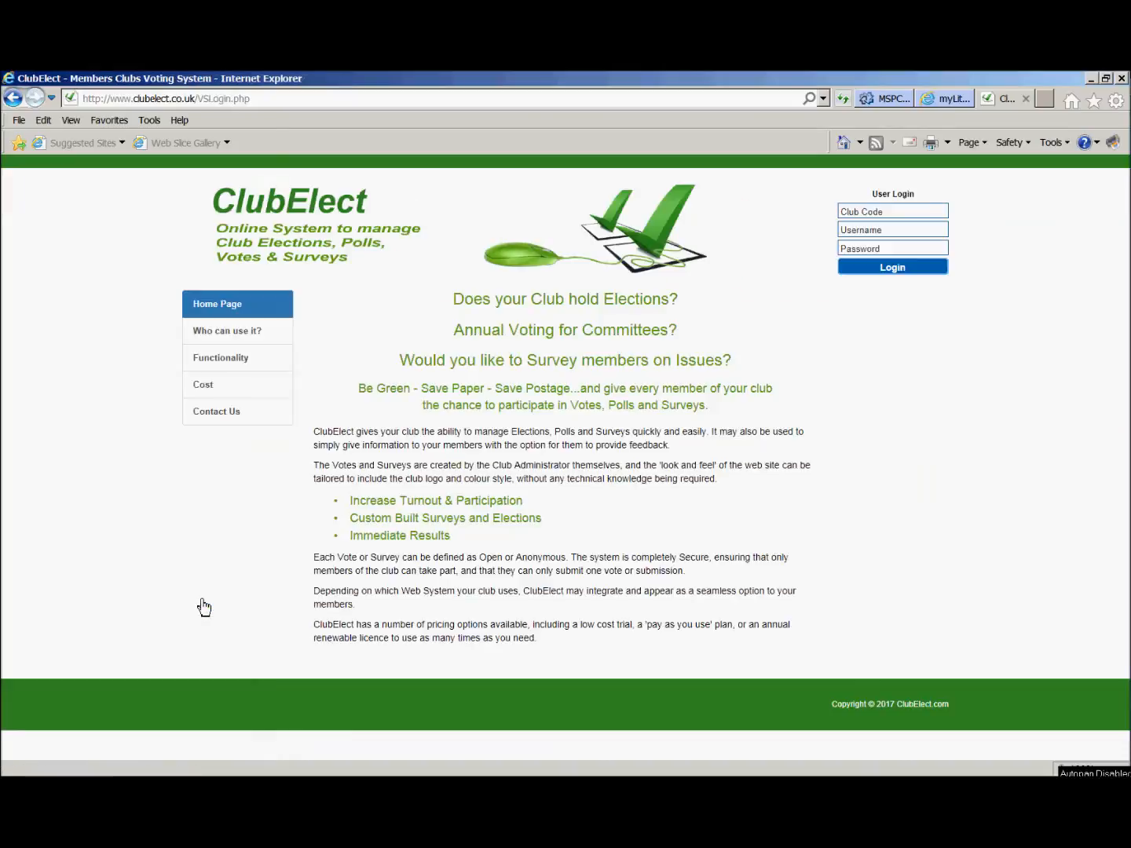